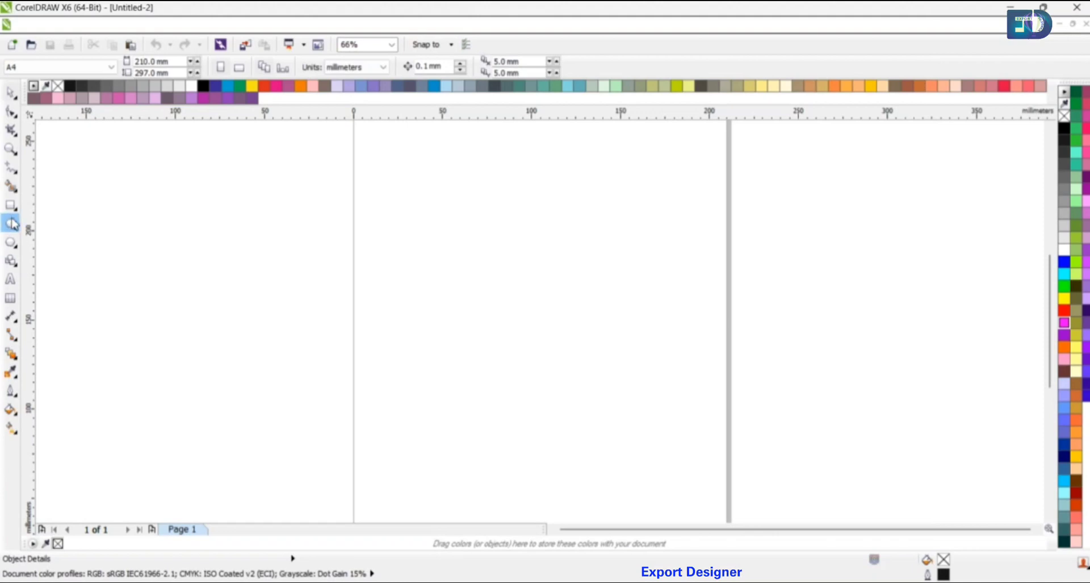
- Draw a circle in the middle of the page with the Ellipse tool
{"action": "left_click", "coordinate": [12, 225]}
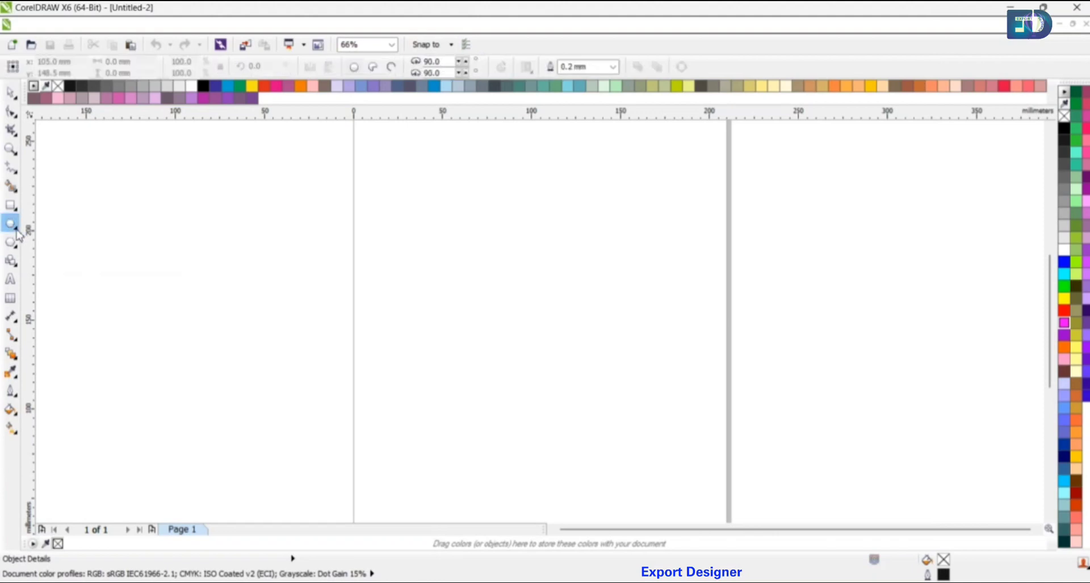
{"action": "left_click", "coordinate": [16, 229]}
{"action": "left_click", "coordinate": [49, 234]}
{"action": "left_click_drag", "start_coordinate": [403, 215], "coordinate": [681, 477]}
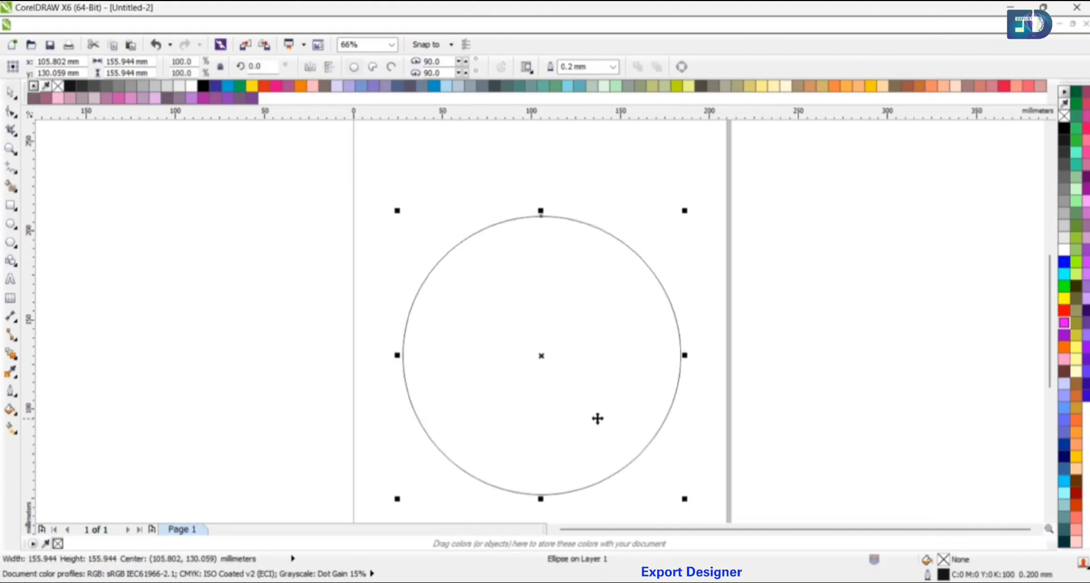
- Enlarge the circle to about 190 mm and centre it on the A4 page
{"action": "left_click_drag", "start_coordinate": [580, 408], "coordinate": [581, 390]}
{"action": "left_click_drag", "start_coordinate": [687, 476], "coordinate": [730, 498]}
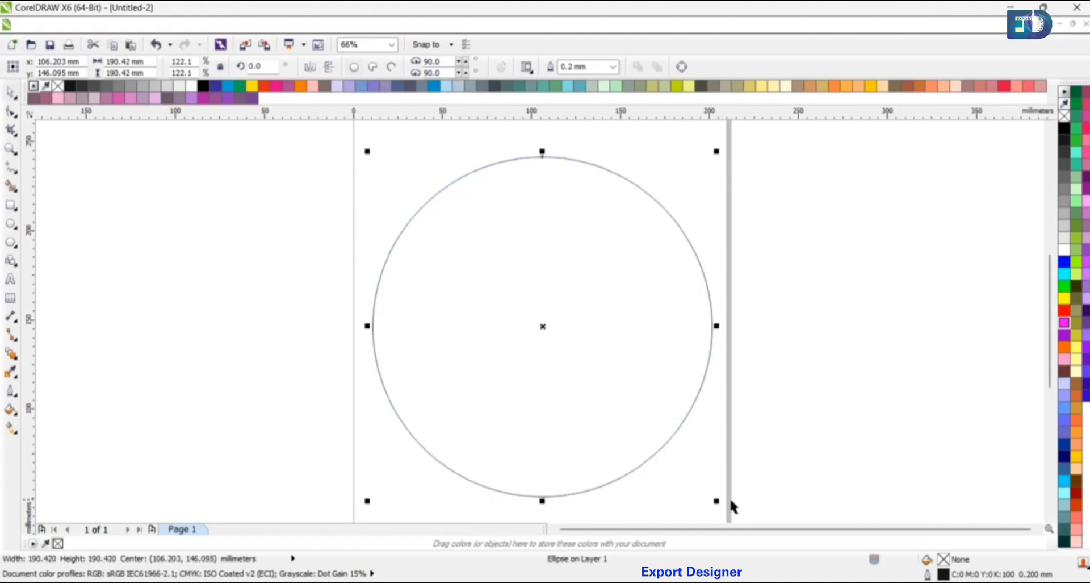
{"action": "left_click_drag", "start_coordinate": [624, 409], "coordinate": [623, 427]}
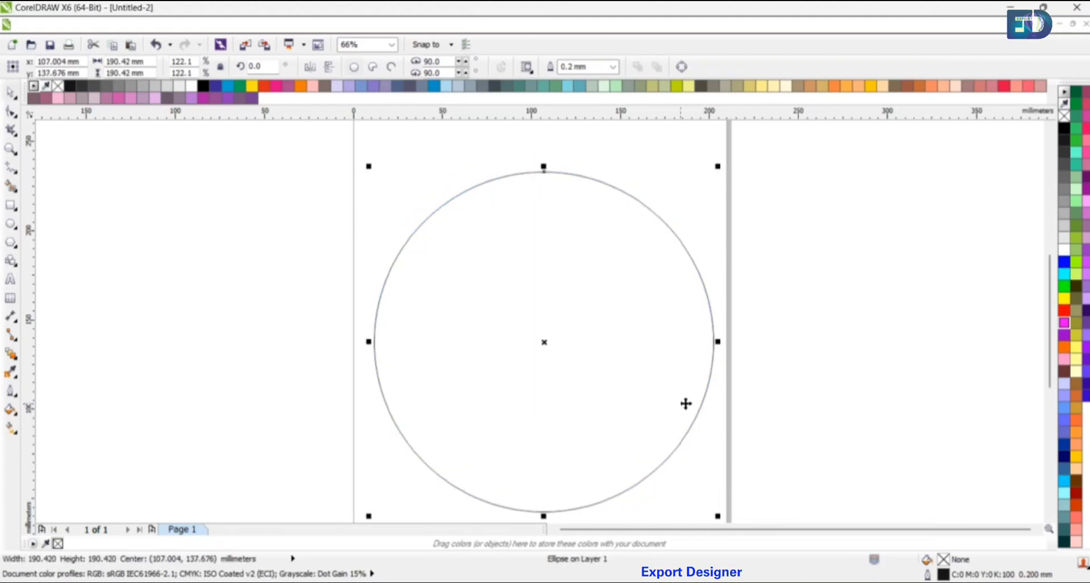
{"action": "left_click", "coordinate": [784, 367]}
{"action": "left_click", "coordinate": [563, 321]}
{"action": "left_click", "coordinate": [228, 227]}
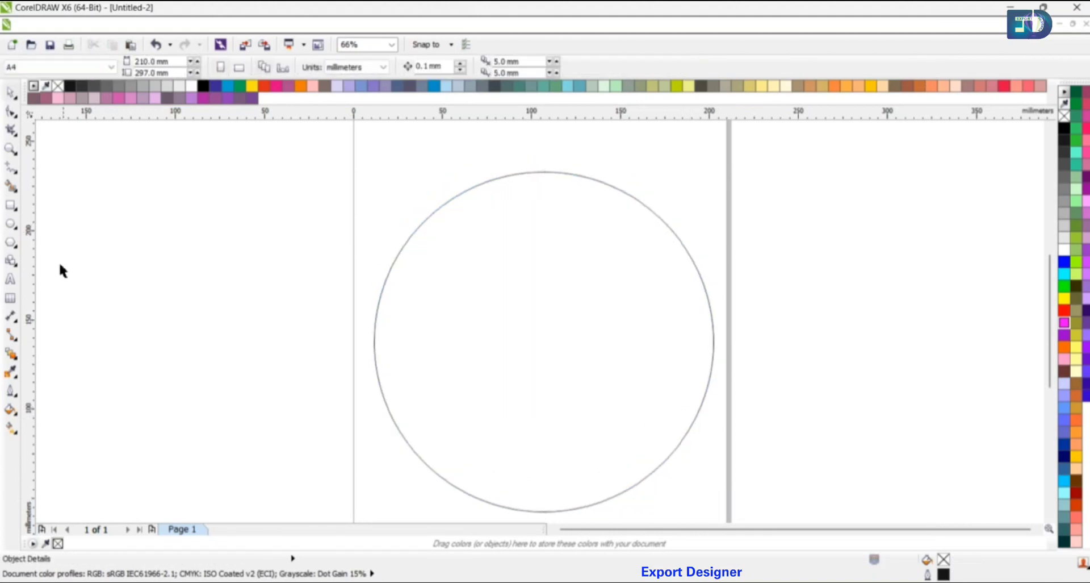
- Add the word 'राम' as a text object beside the page
{"action": "left_click", "coordinate": [3, 282]}
{"action": "left_click", "coordinate": [116, 287]}
{"action": "type", "text": "राम"}
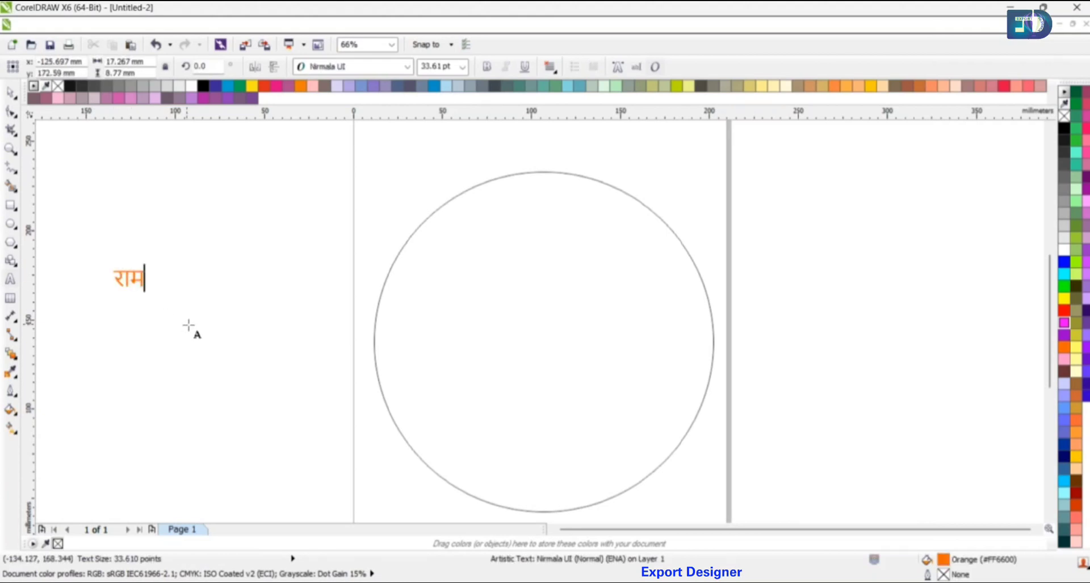
{"action": "left_click", "coordinate": [11, 92]}
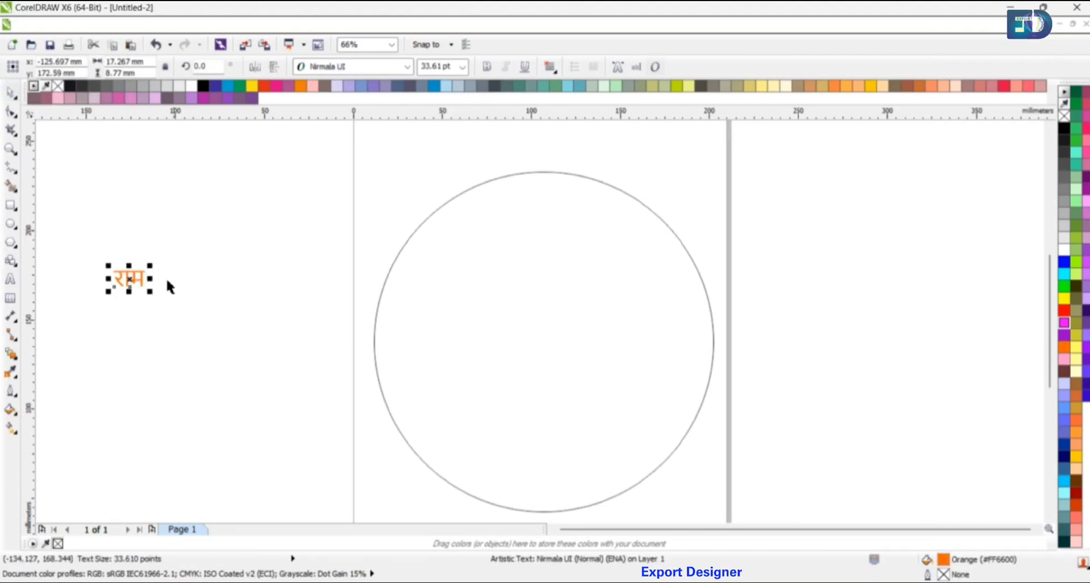
- Move 'राम' above the circle and centre it horizontally over the circle
{"action": "left_click_drag", "start_coordinate": [128, 278], "coordinate": [413, 180]}
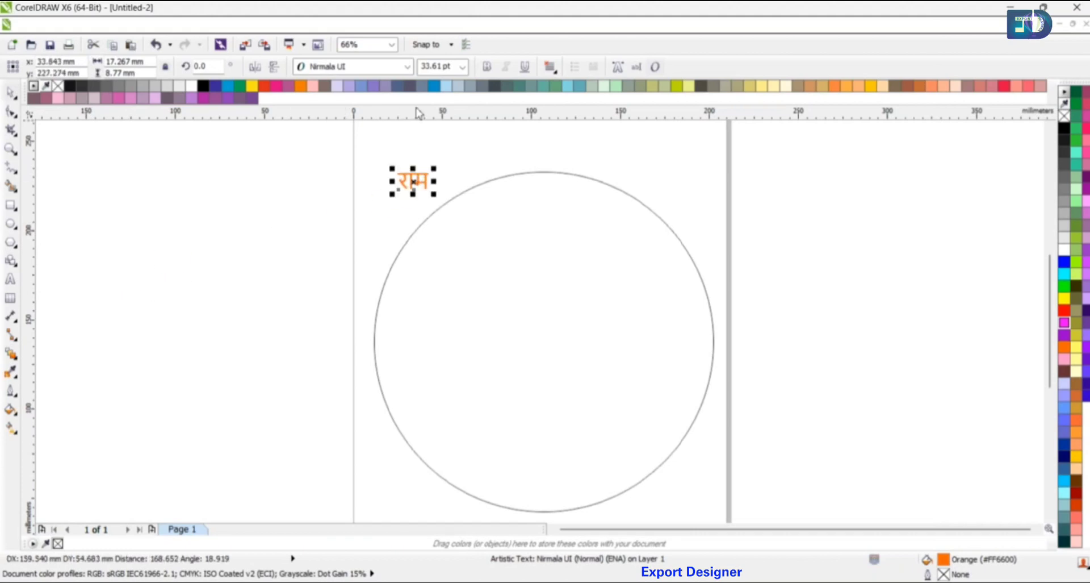
{"action": "left_click", "coordinate": [518, 218], "text": "shift"}
{"action": "key", "text": "c"}
{"action": "left_click", "coordinate": [663, 217]}
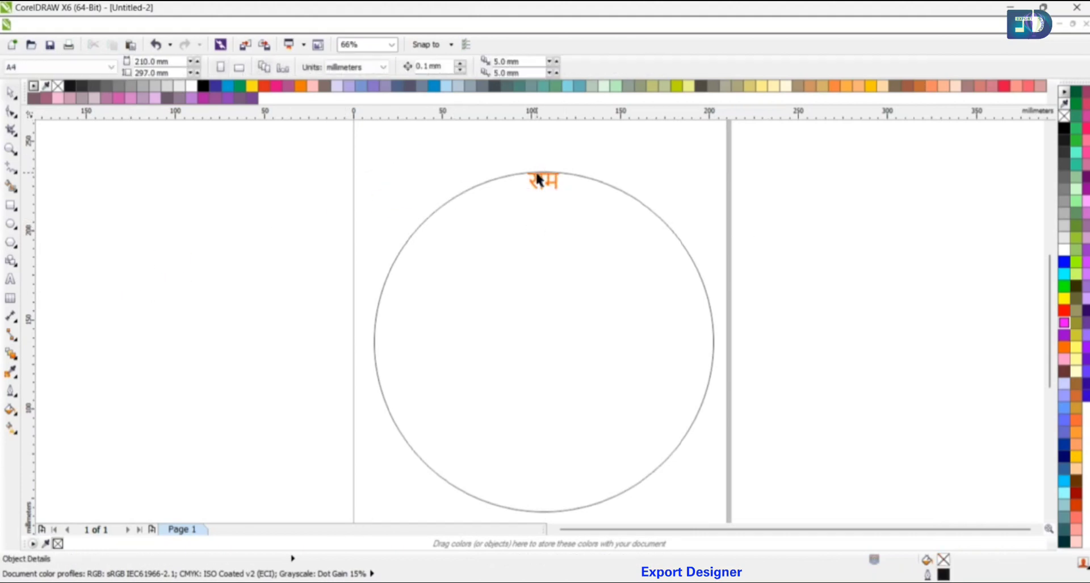
{"action": "left_click", "coordinate": [542, 183]}
{"action": "scroll", "coordinate": [543, 165], "scroll_direction": "up", "scroll_amount": 5}
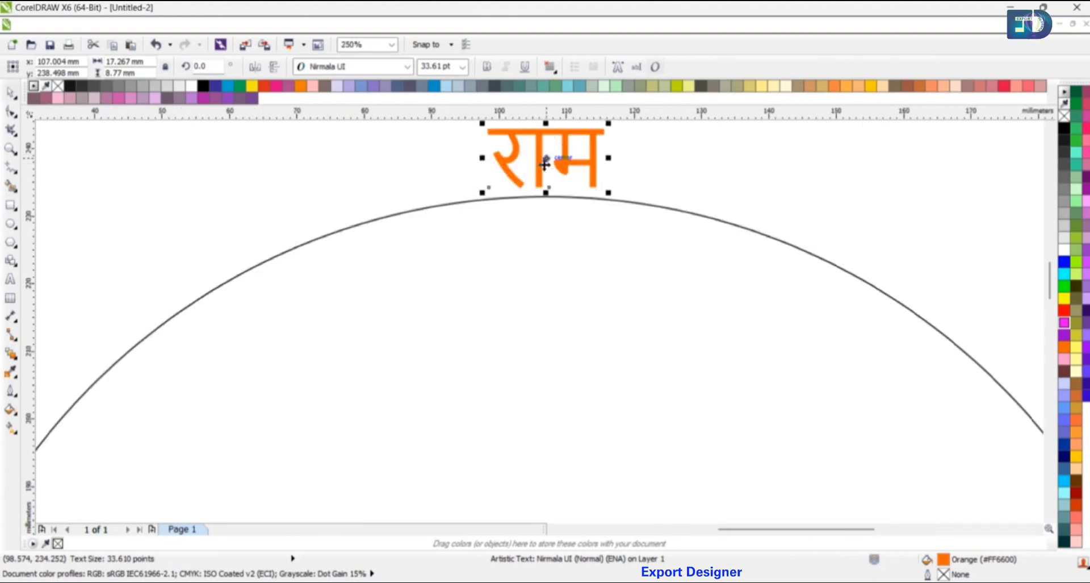
{"action": "key", "text": "ctrl+z"}
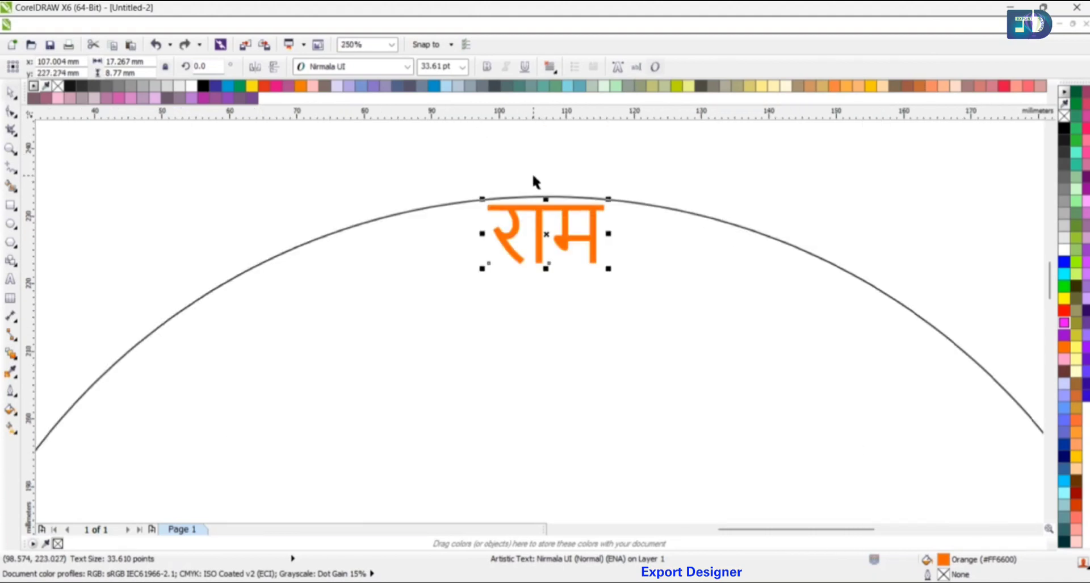
{"action": "key", "text": "ctrl+shift+z"}
- Check the alignment and leave the 'राम' text at the circle's top selected
{"action": "scroll", "coordinate": [534, 178], "scroll_direction": "down", "scroll_amount": 3}
{"action": "left_click", "coordinate": [643, 161]}
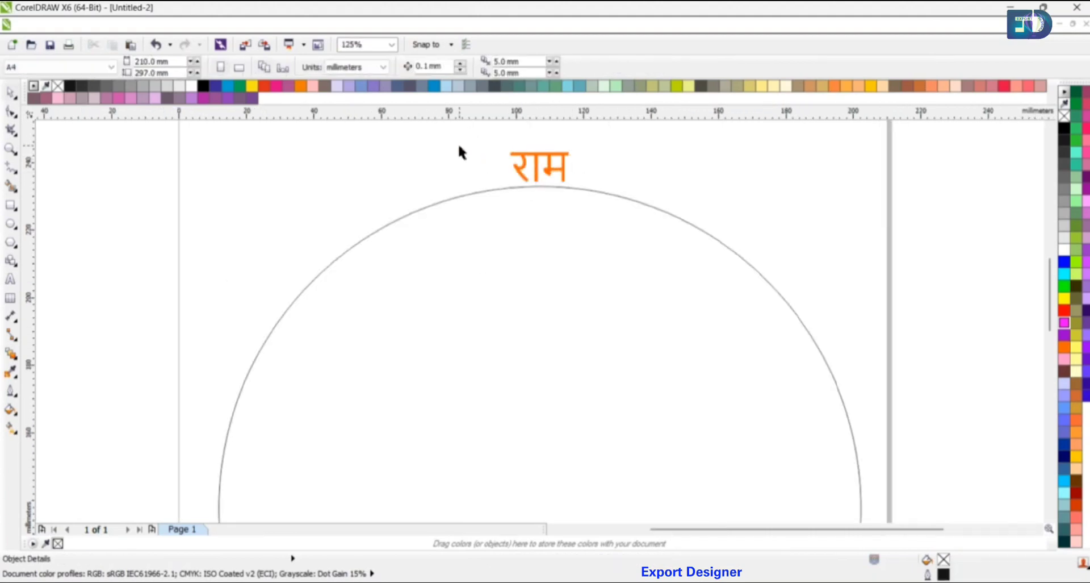
{"action": "scroll", "coordinate": [460, 152], "scroll_direction": "down", "scroll_amount": 3}
{"action": "scroll", "coordinate": [482, 157], "scroll_direction": "up", "scroll_amount": 3}
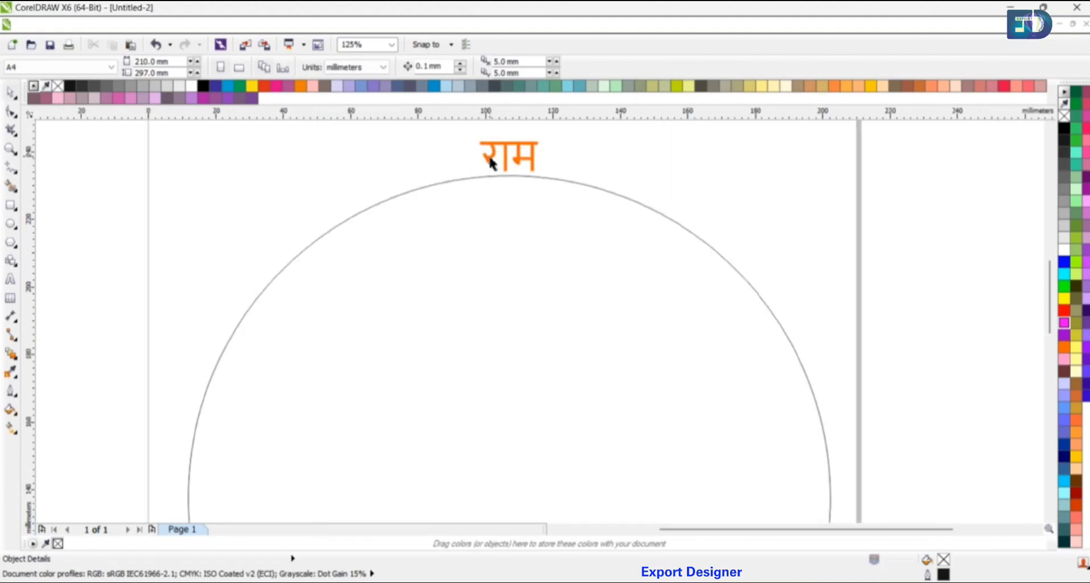
{"action": "left_click", "coordinate": [507, 162]}
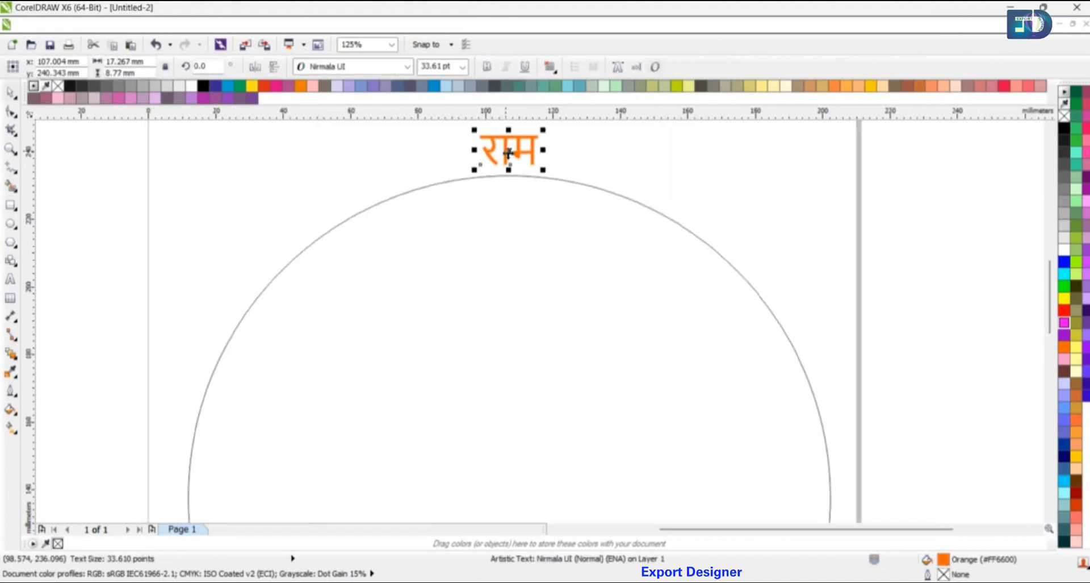
{"action": "scroll", "coordinate": [506, 165], "scroll_direction": "down", "scroll_amount": 3}
{"action": "left_click", "coordinate": [506, 170], "text": "shift"}
{"action": "left_click", "coordinate": [554, 178]}
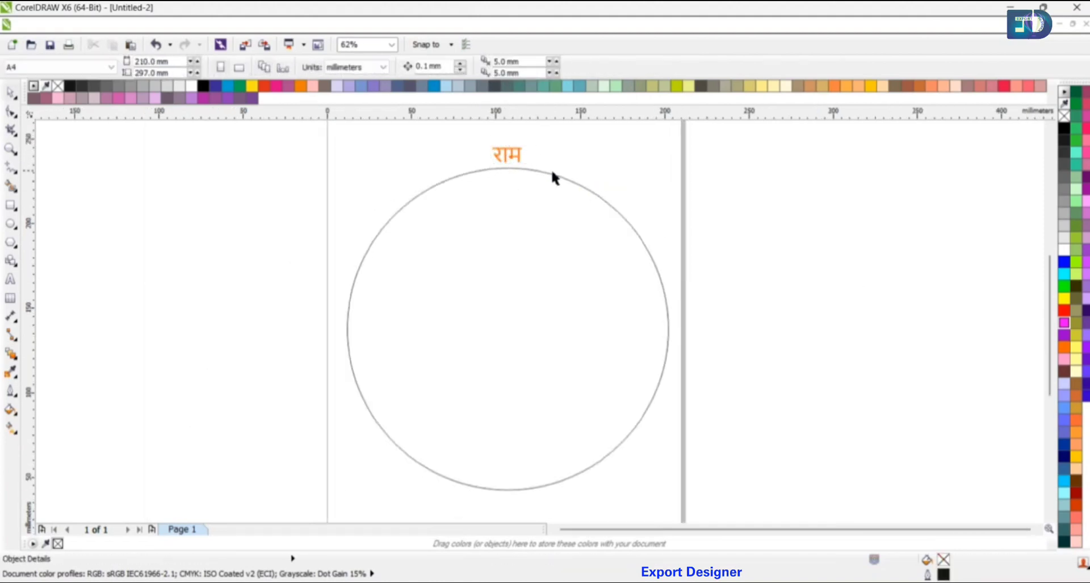
{"action": "left_click", "coordinate": [507, 157]}
- Set the text's rotation centre to the circle centre and repeat 20° rotated copies around it
{"action": "left_click", "coordinate": [507, 158]}
{"action": "mouse_move", "coordinate": [507, 158]}
{"action": "left_mouse_down"}
{"action": "mouse_move", "coordinate": [517, 335]}
{"action": "mouse_move", "coordinate": [508, 329]}
{"action": "left_mouse_up"}
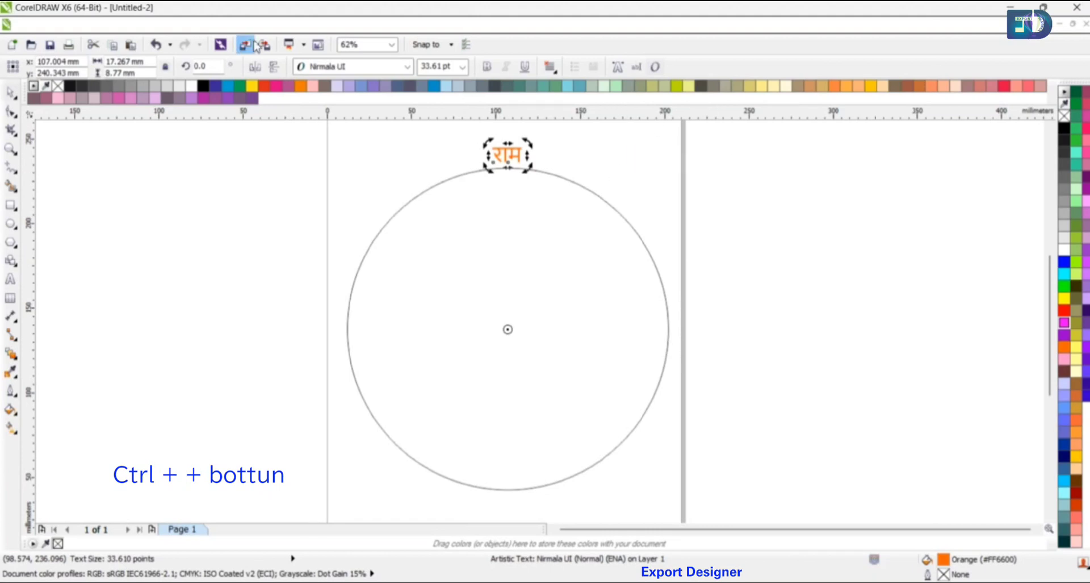
{"action": "left_click_drag", "start_coordinate": [209, 70], "coordinate": [162, 74]}
{"action": "type", "text": "20"}
{"action": "key", "text": "Return"}
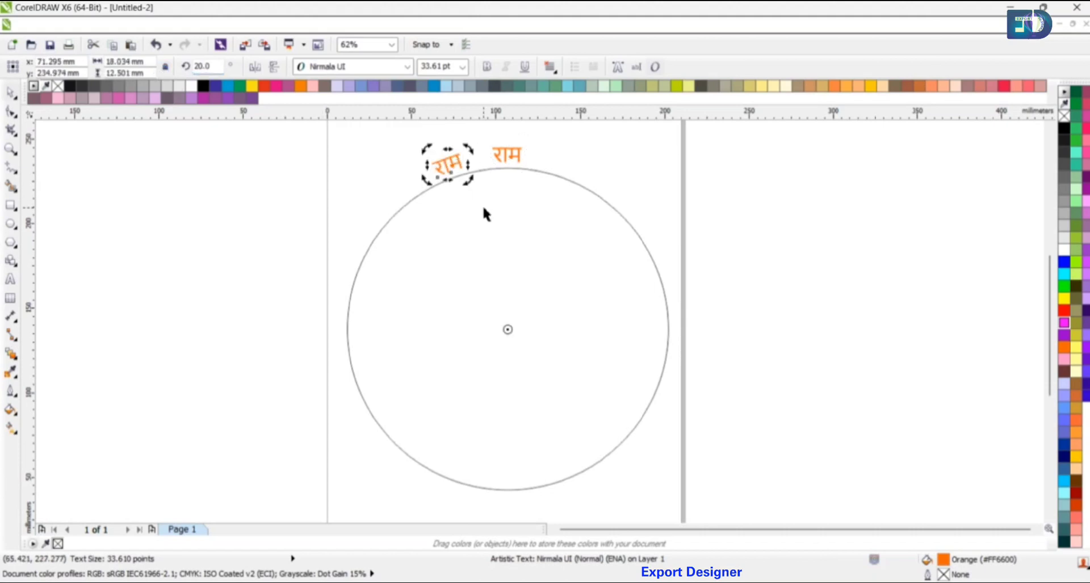
{"action": "key", "text": "ctrl+r"}
{"action": "key", "text": "ctrl+r"}
{"action": "key", "text": "ctrl+r"}
{"action": "key", "text": "ctrl+r"}
{"action": "key", "text": "ctrl+r"}
{"action": "key", "text": "ctrl+r"}
{"action": "key", "text": "ctrl+r"}
{"action": "key", "text": "ctrl+r"}
{"action": "key", "text": "ctrl+r"}
{"action": "key", "text": "ctrl+r"}
{"action": "key", "text": "ctrl+r"}
{"action": "key", "text": "ctrl+r"}
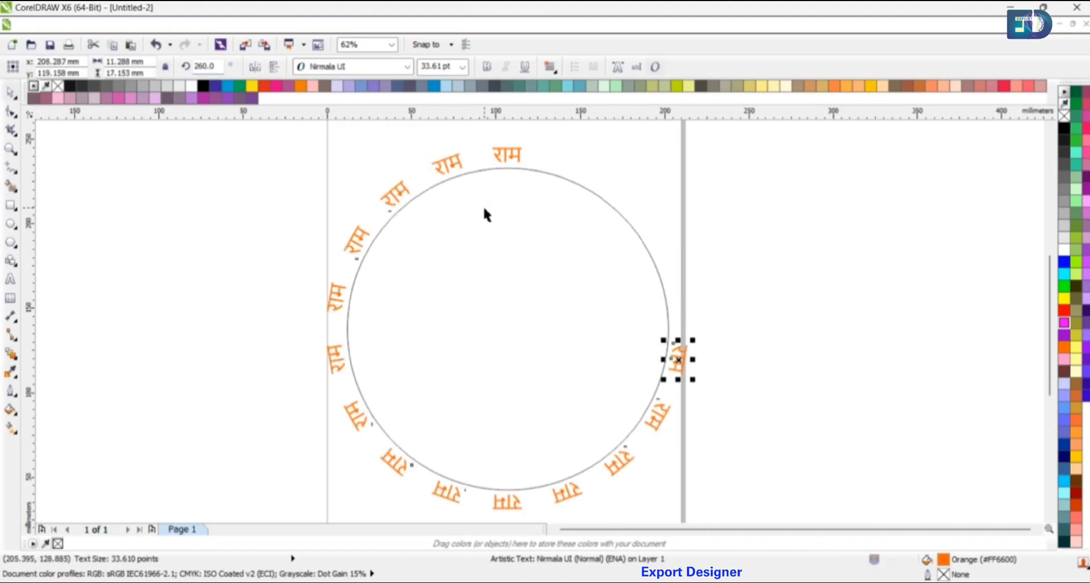
{"action": "key", "text": "ctrl+r"}
{"action": "key", "text": "ctrl+r"}
{"action": "key", "text": "ctrl+r"}
{"action": "key", "text": "ctrl+r"}
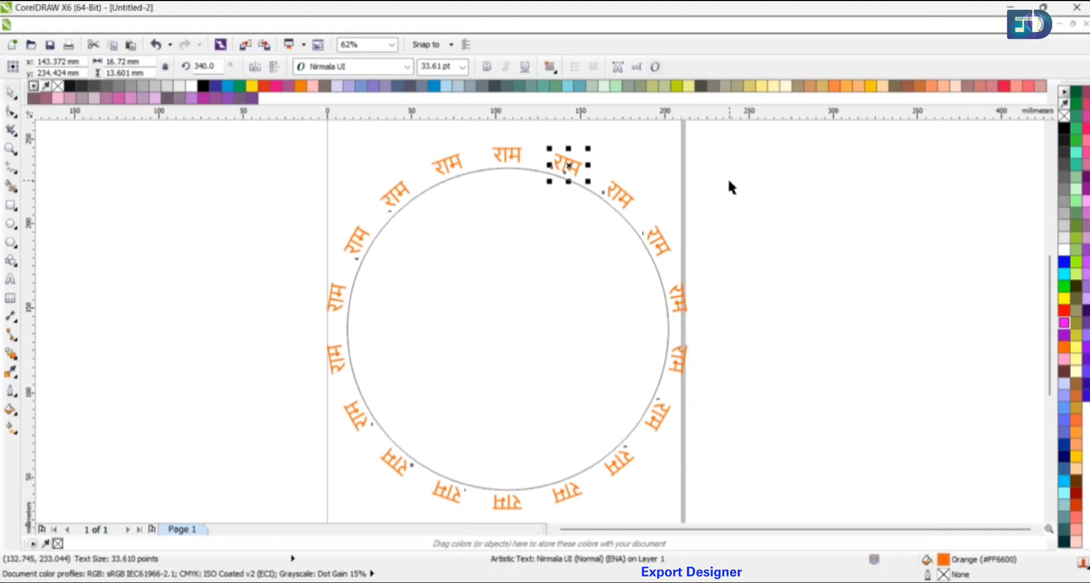
{"action": "left_click", "coordinate": [710, 179]}
- Colour the top 'राम' magenta and create a copy rotated 10°
{"action": "left_click", "coordinate": [506, 155]}
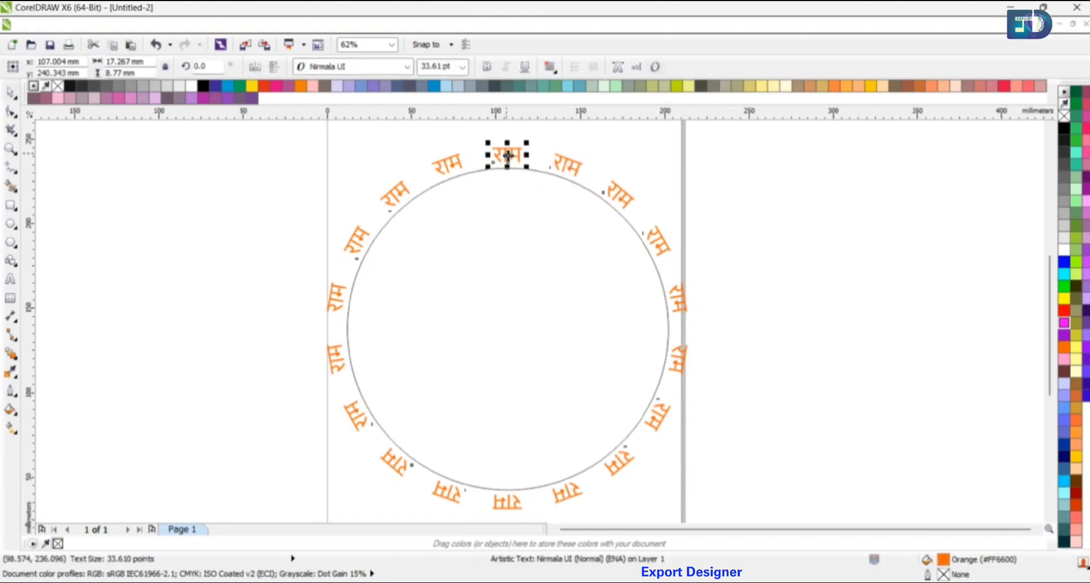
{"action": "left_click", "coordinate": [1064, 323]}
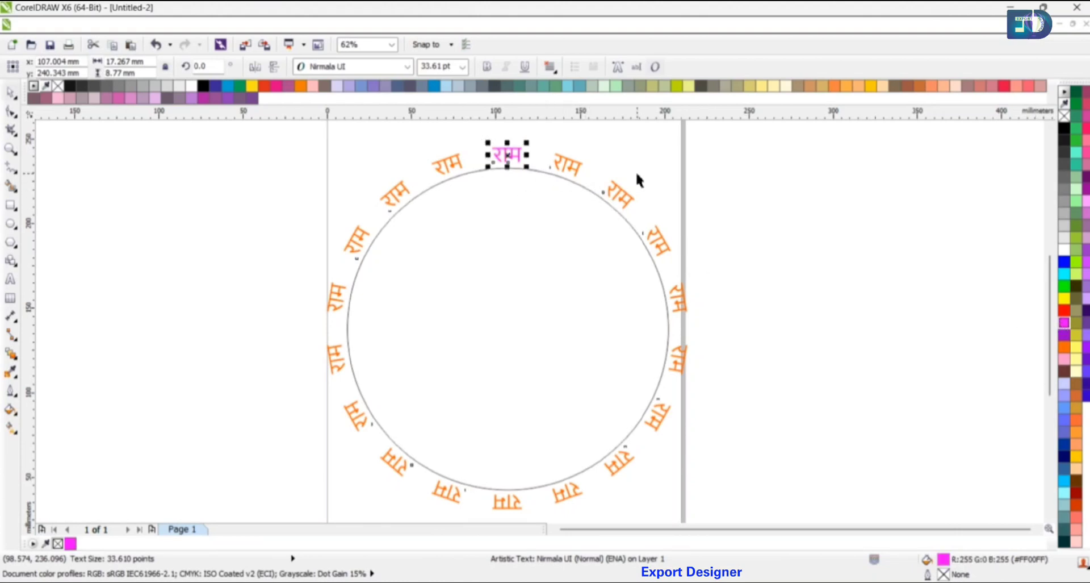
{"action": "left_click", "coordinate": [507, 160]}
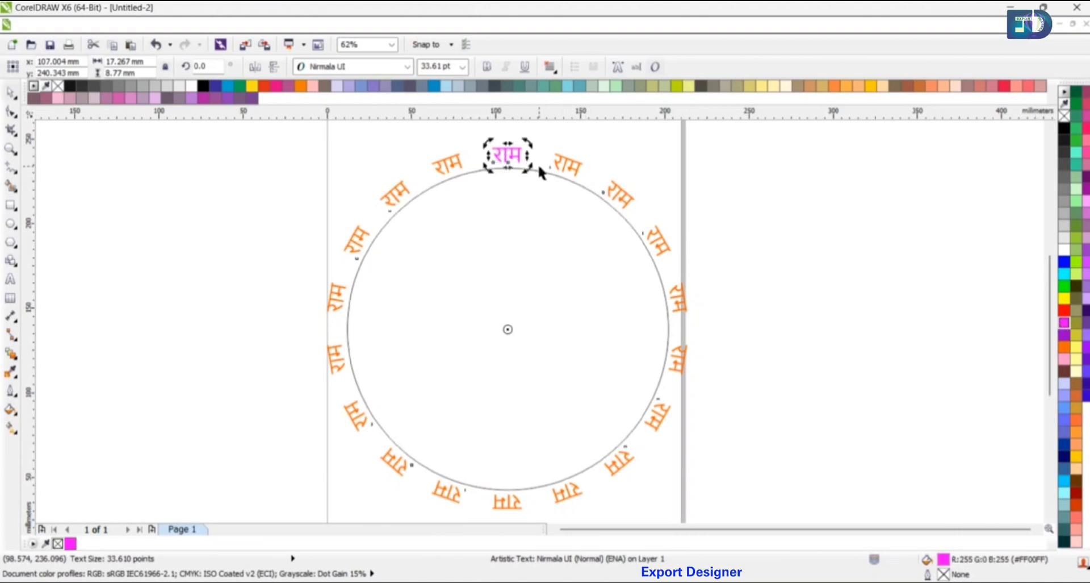
{"action": "left_click", "coordinate": [221, 66]}
{"action": "type", "text": "10"}
{"action": "key", "text": "Return"}
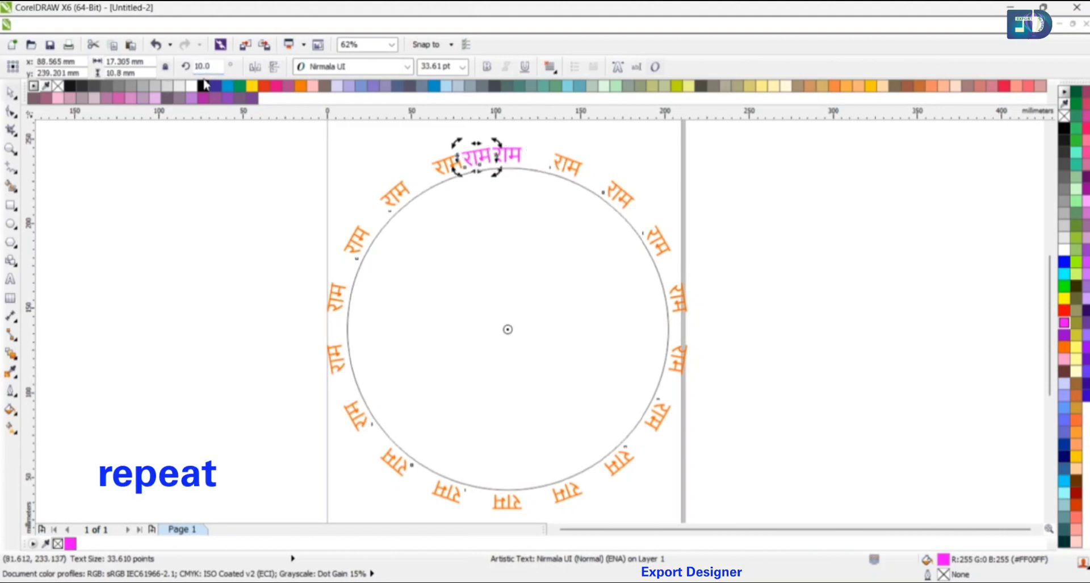
- Repeat the 10° rotated copy all the way around the circle back to the top
{"action": "key", "text": "ctrl+r"}
{"action": "key", "text": "ctrl+r"}
{"action": "key", "text": "ctrl+r"}
{"action": "key", "text": "ctrl+r"}
{"action": "key", "text": "ctrl+r"}
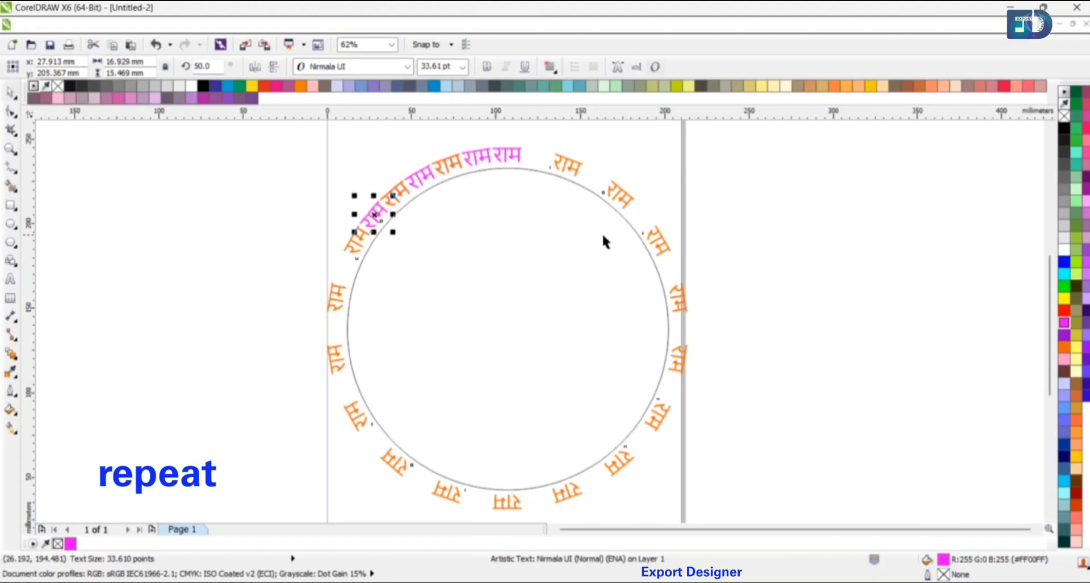
{"action": "key", "text": "ctrl+r"}
{"action": "key", "text": "ctrl+r"}
{"action": "key", "text": "ctrl+r"}
{"action": "key", "text": "ctrl+r"}
{"action": "key", "text": "ctrl+r"}
{"action": "key", "text": "ctrl+r"}
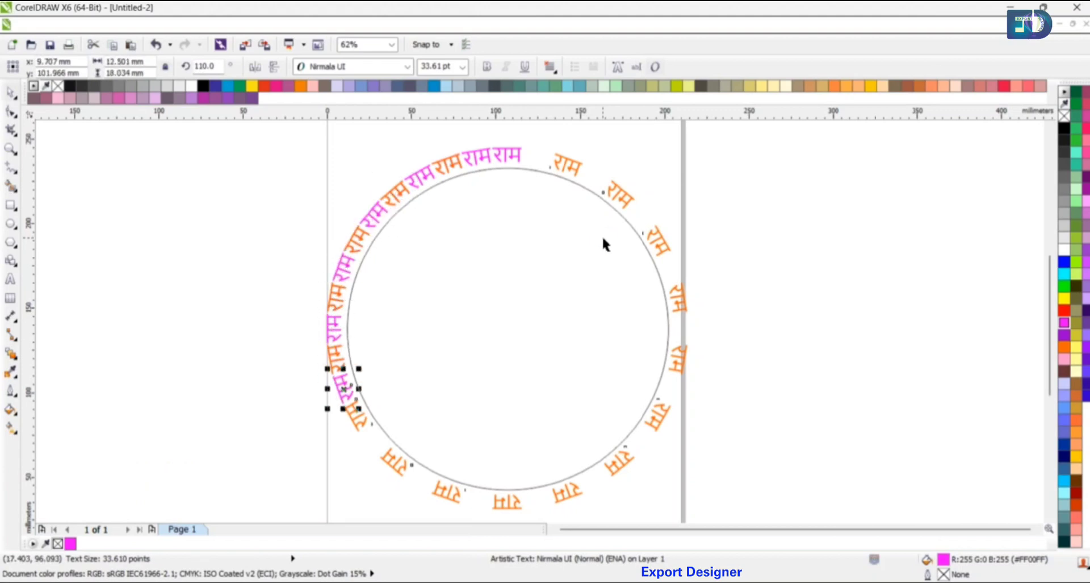
{"action": "key", "text": "ctrl+r"}
{"action": "key", "text": "ctrl+r"}
{"action": "key", "text": "ctrl+r"}
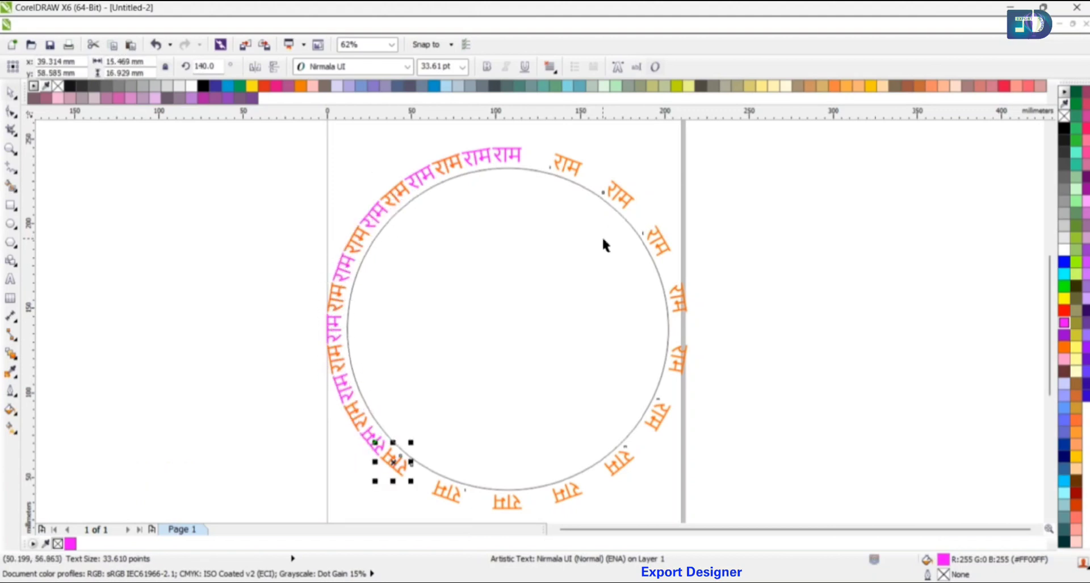
{"action": "key", "text": "ctrl+r"}
{"action": "key", "text": "ctrl+r"}
{"action": "key", "text": "ctrl+r"}
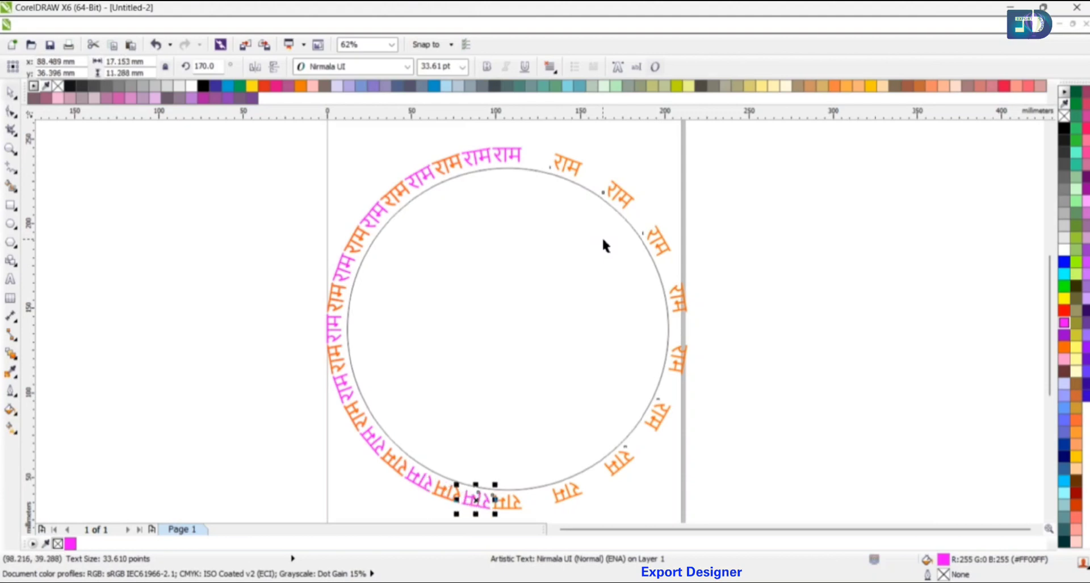
{"action": "key", "text": "ctrl+r"}
{"action": "key", "text": "ctrl+r"}
{"action": "key", "text": "ctrl+r"}
{"action": "key", "text": "ctrl+r"}
{"action": "key", "text": "ctrl+r"}
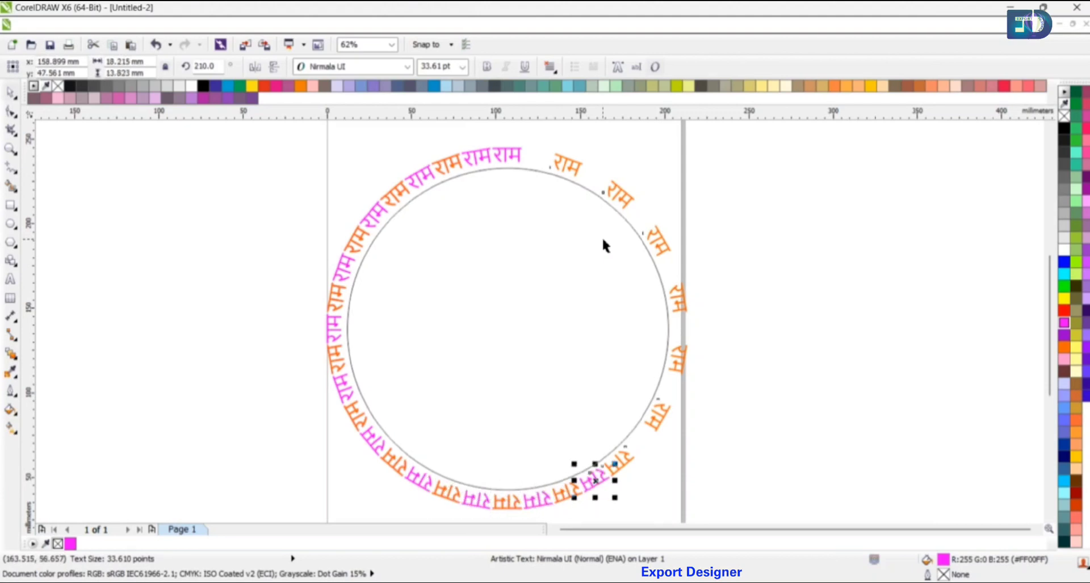
{"action": "key", "text": "ctrl+r"}
{"action": "key", "text": "ctrl+r"}
{"action": "key", "text": "ctrl+r"}
{"action": "key", "text": "ctrl+r"}
{"action": "key", "text": "ctrl+r"}
{"action": "key", "text": "ctrl+r"}
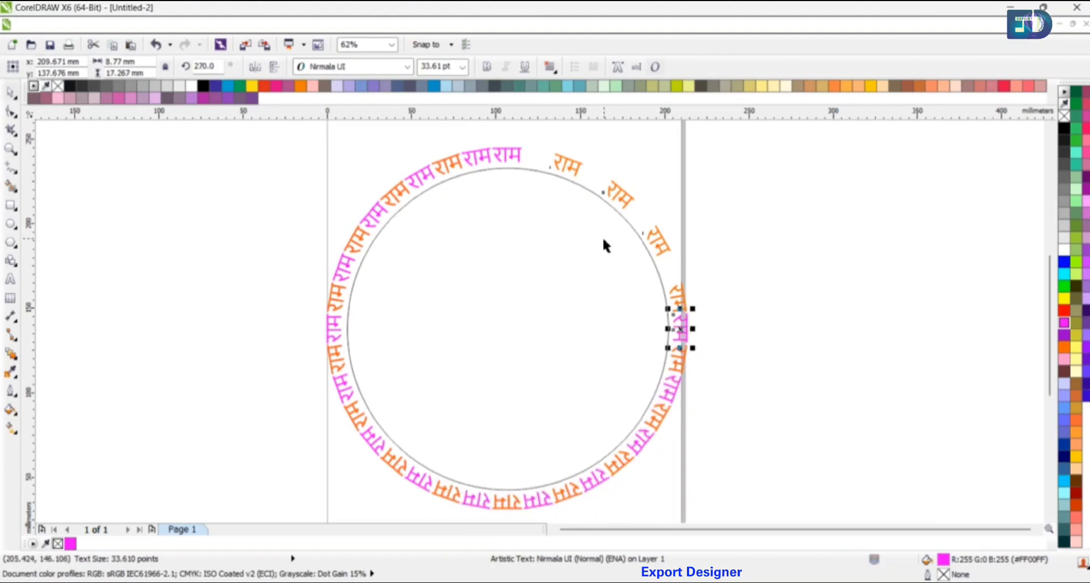
{"action": "key", "text": "ctrl+r"}
{"action": "key", "text": "ctrl+r"}
{"action": "key", "text": "ctrl+r"}
{"action": "key", "text": "ctrl+r"}
{"action": "key", "text": "ctrl+r"}
{"action": "key", "text": "ctrl+r"}
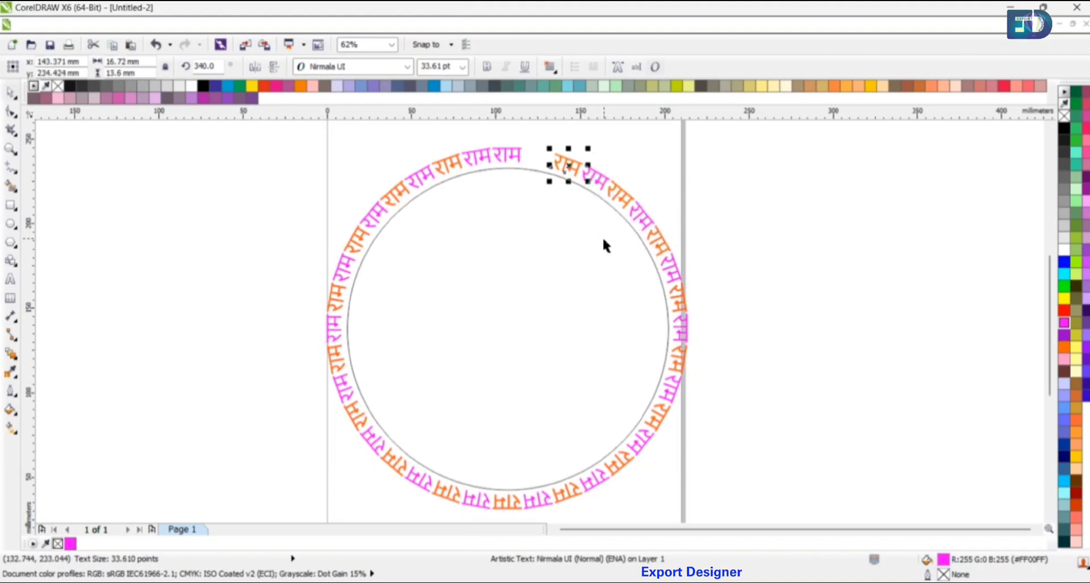
{"action": "left_click", "coordinate": [704, 188]}
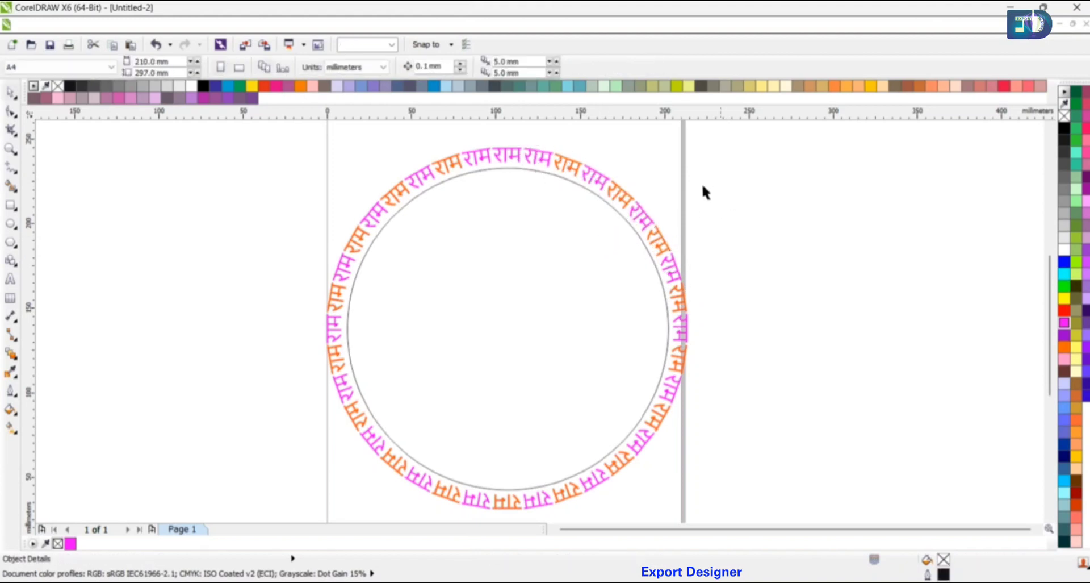
- Make the top 'राम' orange and delete the grey guide circle
{"action": "left_click", "coordinate": [503, 154]}
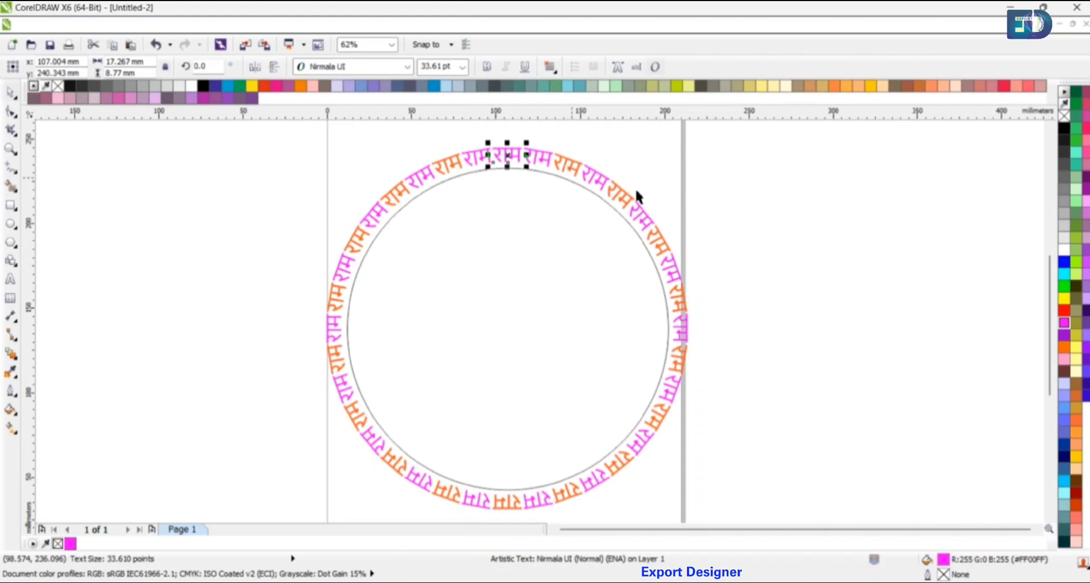
{"action": "left_click", "coordinate": [1063, 346]}
{"action": "left_click", "coordinate": [782, 276]}
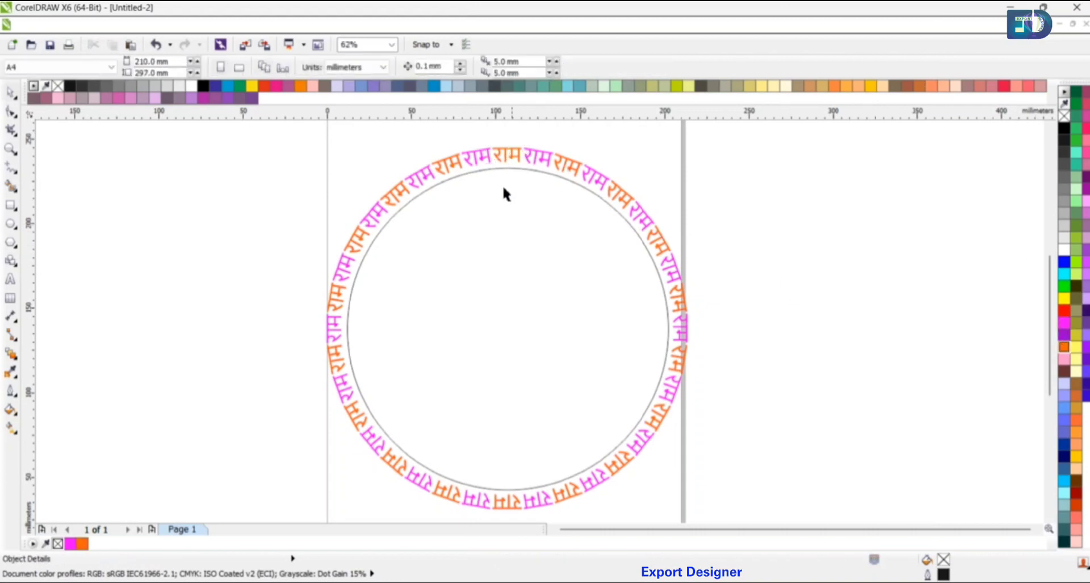
{"action": "left_click", "coordinate": [506, 212]}
{"action": "key", "text": "Delete"}
- Group all 53 'राम' copies into a single ring
{"action": "left_click_drag", "start_coordinate": [224, 139], "coordinate": [732, 502]}
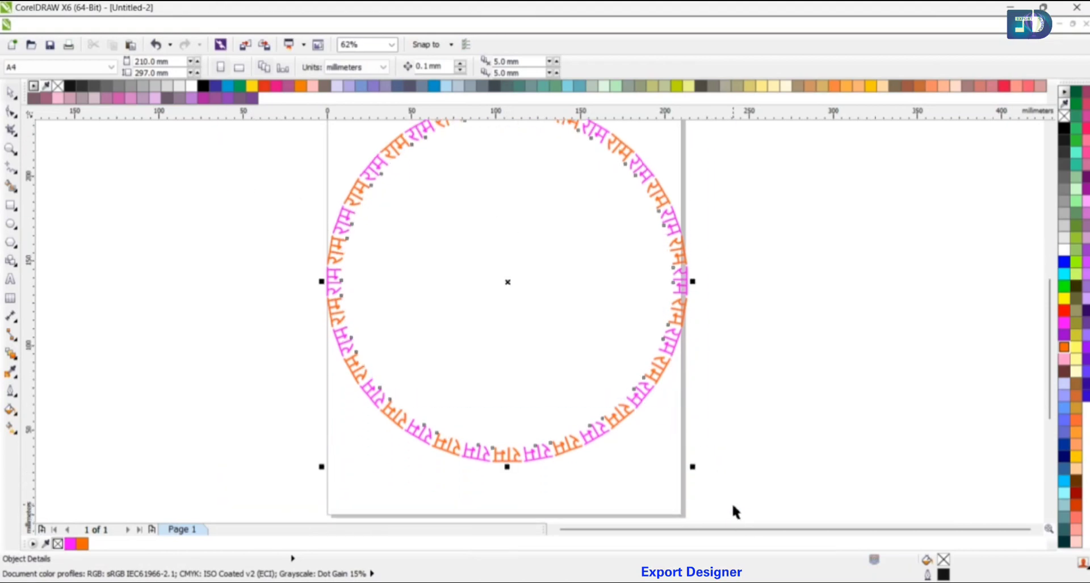
{"action": "key", "text": "ctrl+g"}
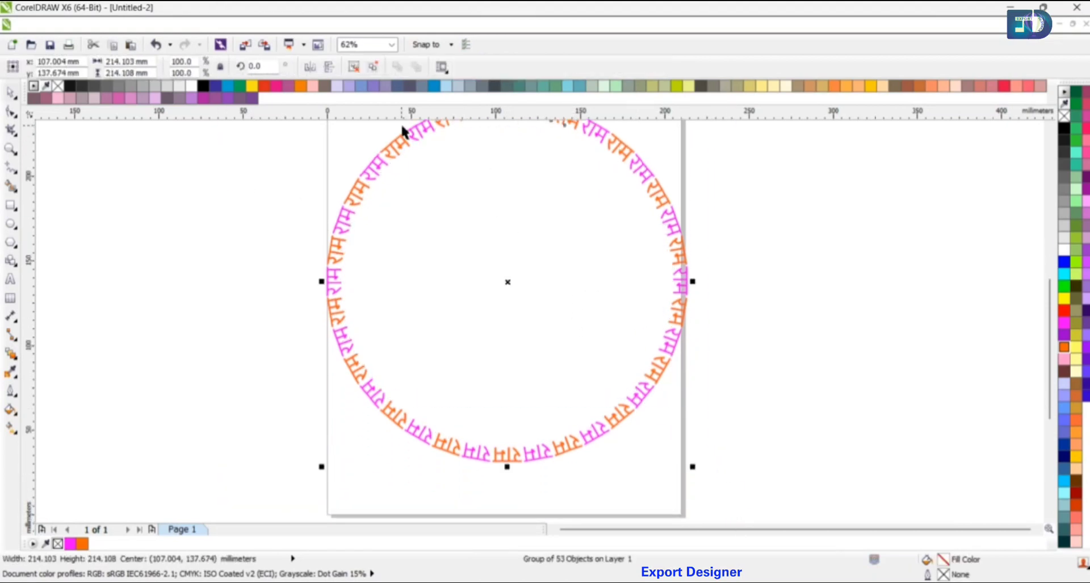
{"action": "left_click", "coordinate": [366, 45]}
- Zoom to 66% and try a smaller inner ring copy, then delete it
{"action": "type", "text": "66"}
{"action": "key", "text": "Return"}
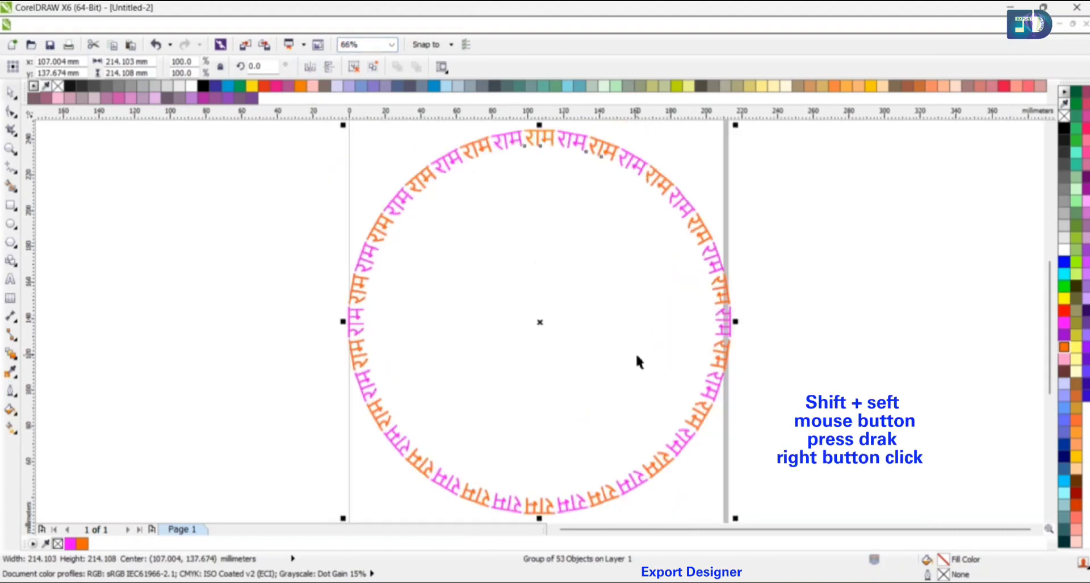
{"action": "left_click_drag", "start_coordinate": [737, 519], "coordinate": [719, 509]}
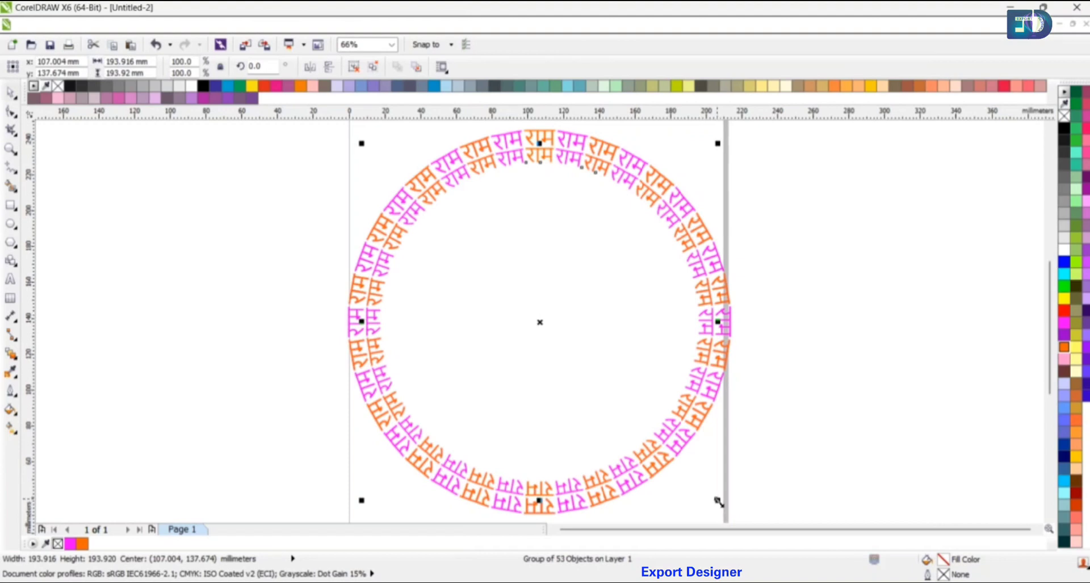
{"action": "key", "text": "ctrl+d"}
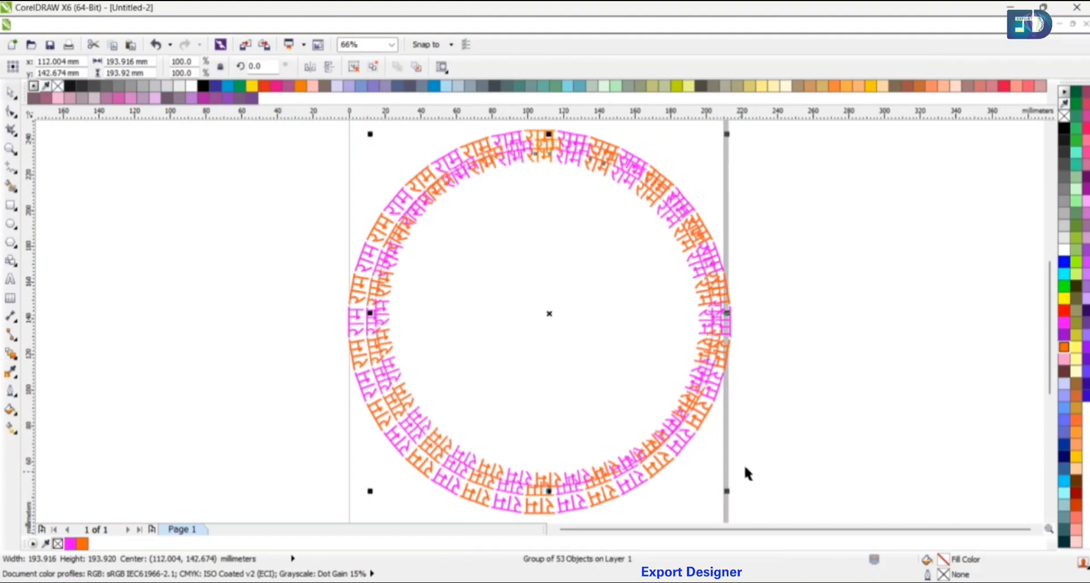
{"action": "key", "text": "Delete"}
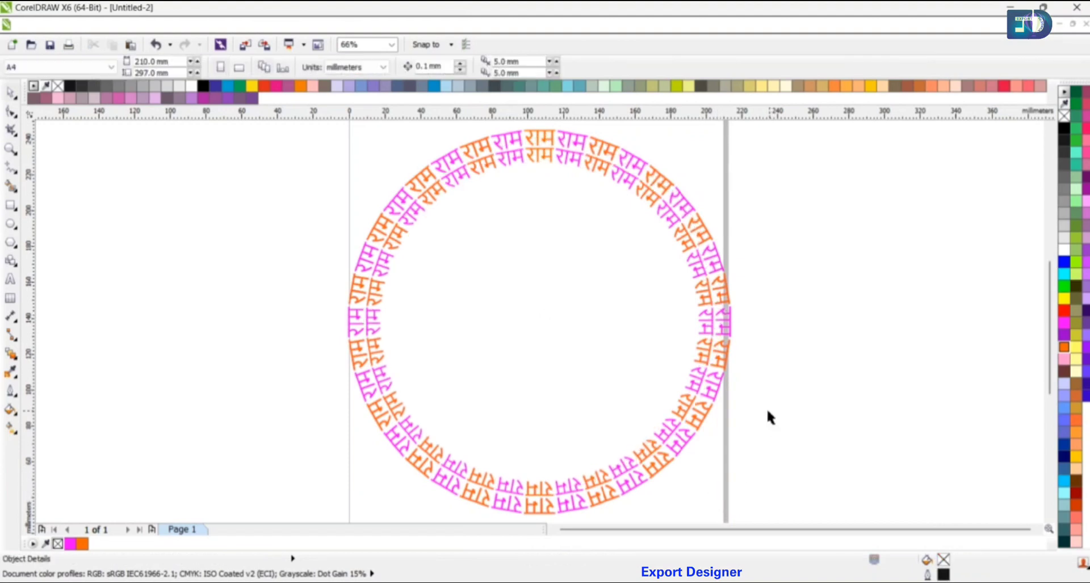
{"action": "left_click", "coordinate": [691, 383]}
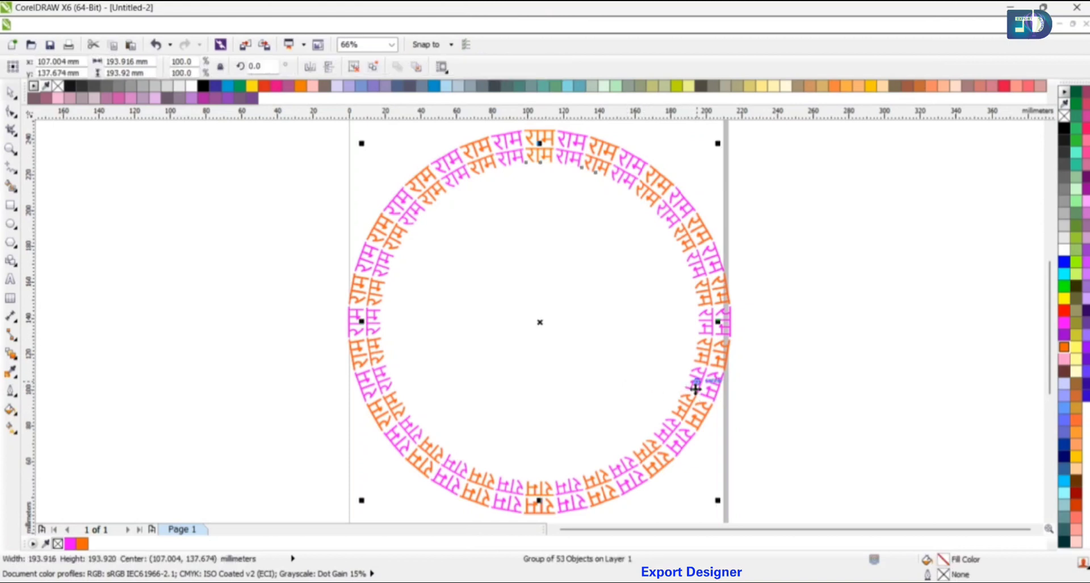
{"action": "key", "text": "Delete"}
- Make a copy of the ring scaled to about 93% and repeat it to fill the circle inward
{"action": "left_click", "coordinate": [695, 438]}
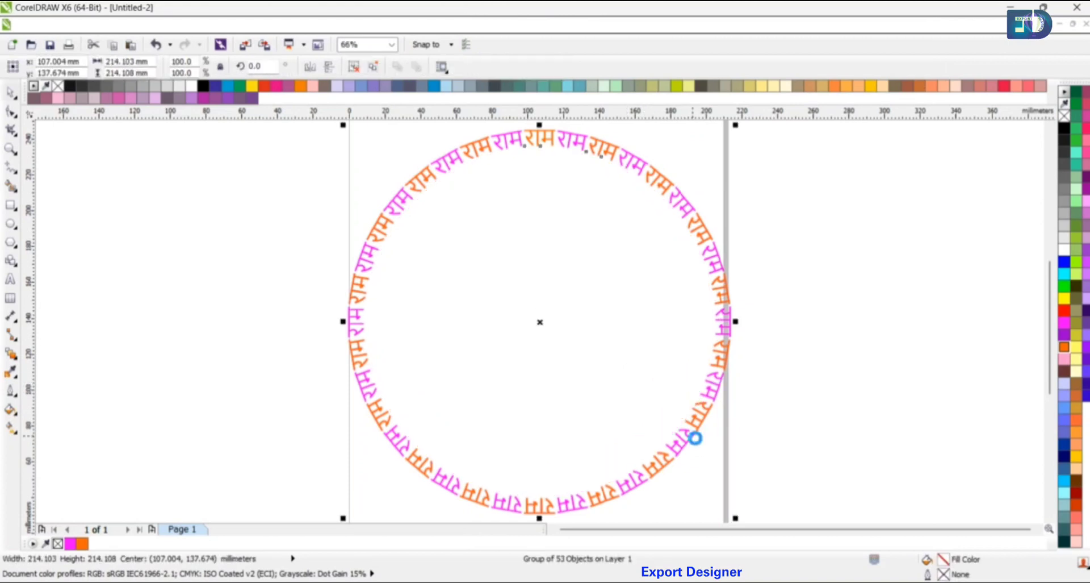
{"action": "left_click_drag", "start_coordinate": [736, 518], "coordinate": [717, 505]}
{"action": "key", "text": "ctrl+r"}
{"action": "key", "text": "ctrl+r"}
{"action": "key", "text": "ctrl+r"}
{"action": "key", "text": "ctrl+r"}
{"action": "key", "text": "ctrl+r"}
{"action": "key", "text": "ctrl+r"}
{"action": "key", "text": "ctrl+r"}
{"action": "key", "text": "ctrl+r"}
{"action": "key", "text": "ctrl+r"}
{"action": "key", "text": "ctrl+r"}
{"action": "key", "text": "ctrl+r"}
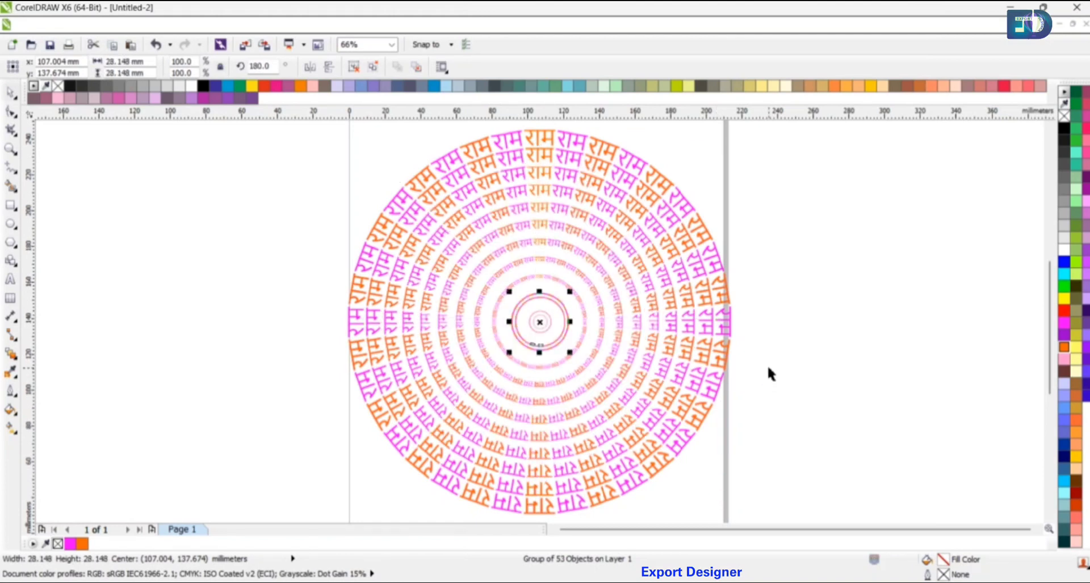
{"action": "left_click", "coordinate": [782, 352]}
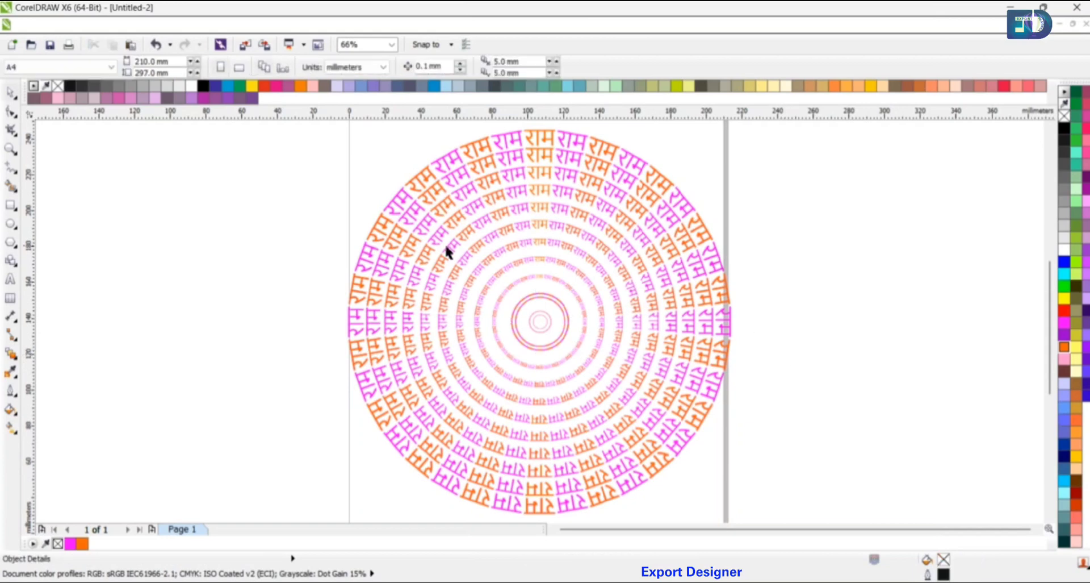
{"action": "right_click", "coordinate": [207, 232]}
- Import ram.jpg and place the Rama line drawing over the rings' left side
{"action": "left_click", "coordinate": [262, 291]}
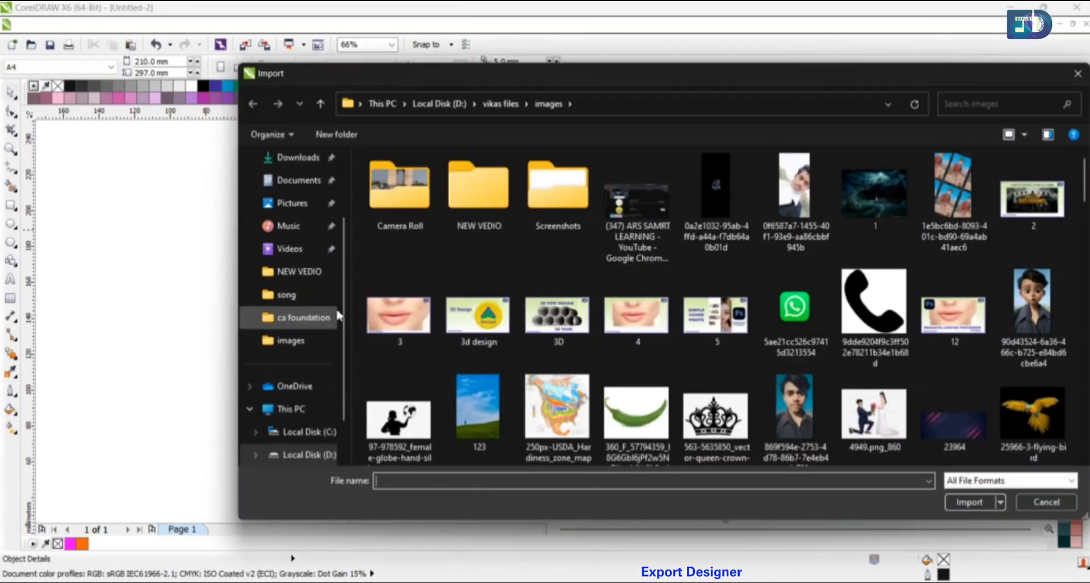
{"action": "left_click", "coordinate": [971, 103]}
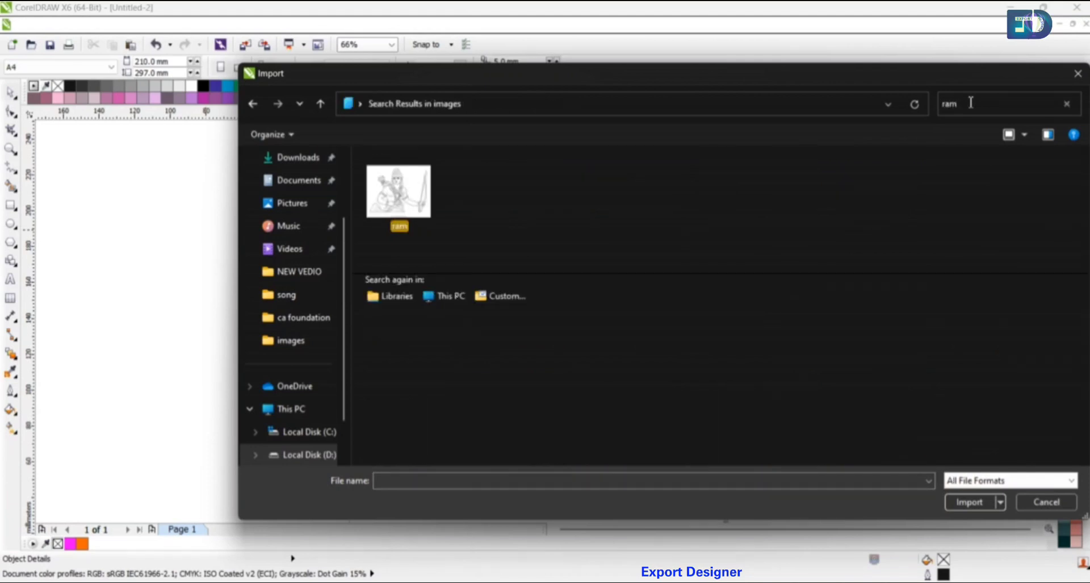
{"action": "left_click", "coordinate": [397, 192]}
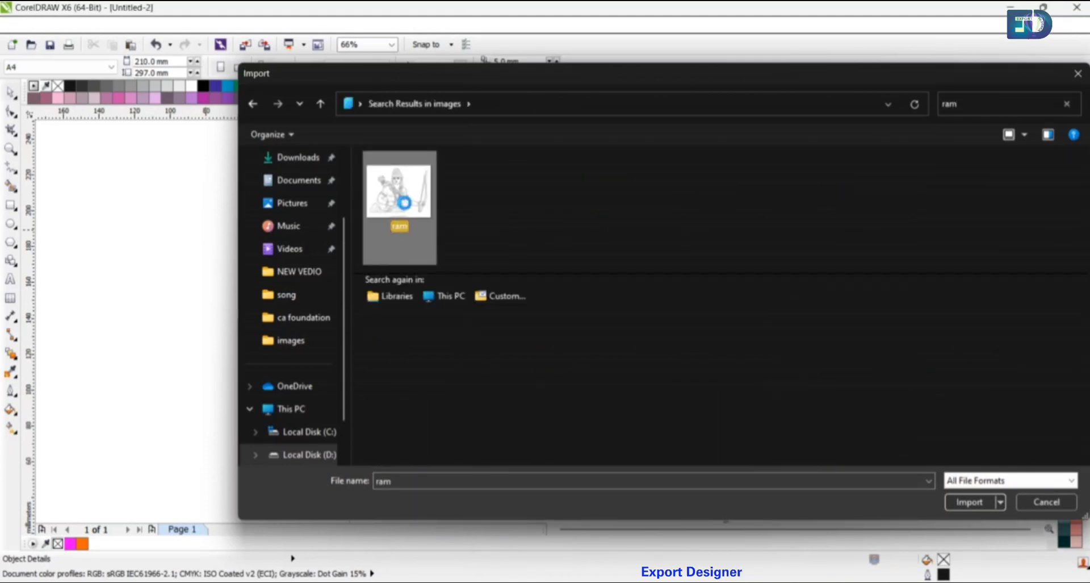
{"action": "double_click", "coordinate": [397, 192]}
{"action": "left_click", "coordinate": [163, 248]}
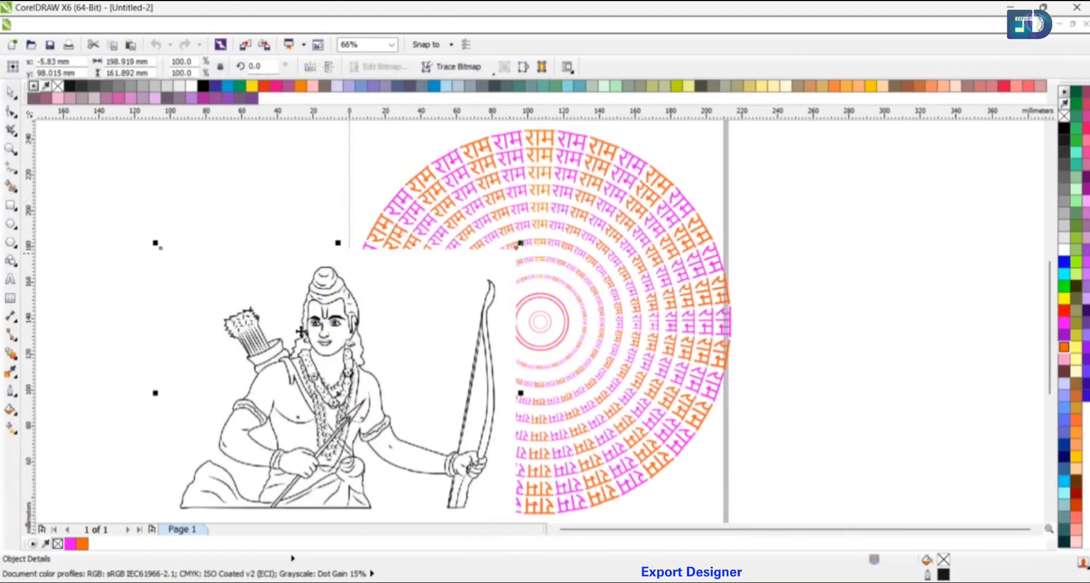
{"action": "left_click_drag", "start_coordinate": [335, 371], "coordinate": [311, 262]}
{"action": "left_click_drag", "start_coordinate": [324, 310], "coordinate": [332, 335]}
- Trace the Rama picture as line art with PowerTRACE
{"action": "left_click", "coordinate": [471, 69]}
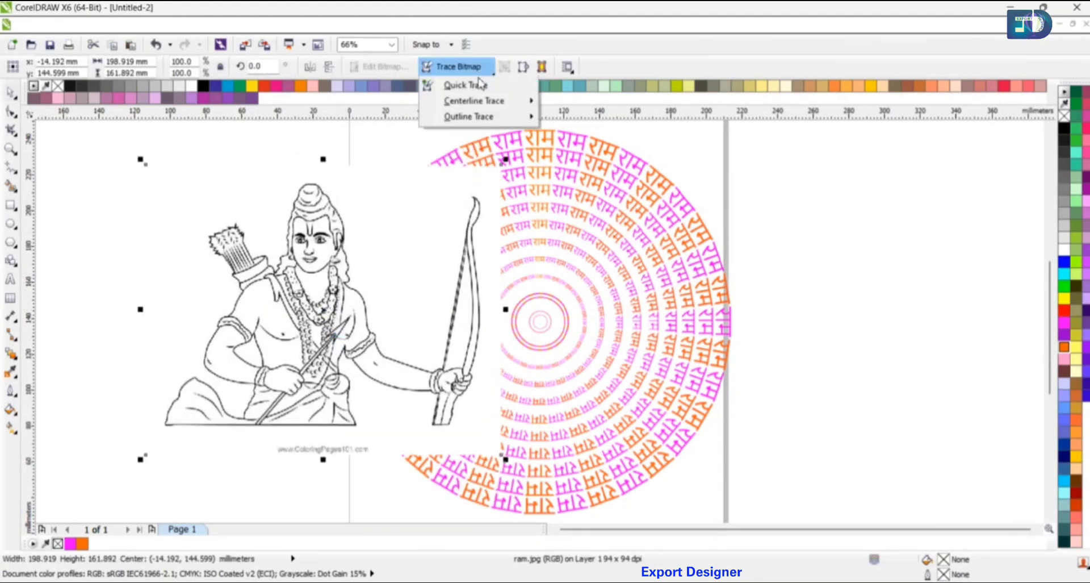
{"action": "mouse_move", "coordinate": [468, 120]}
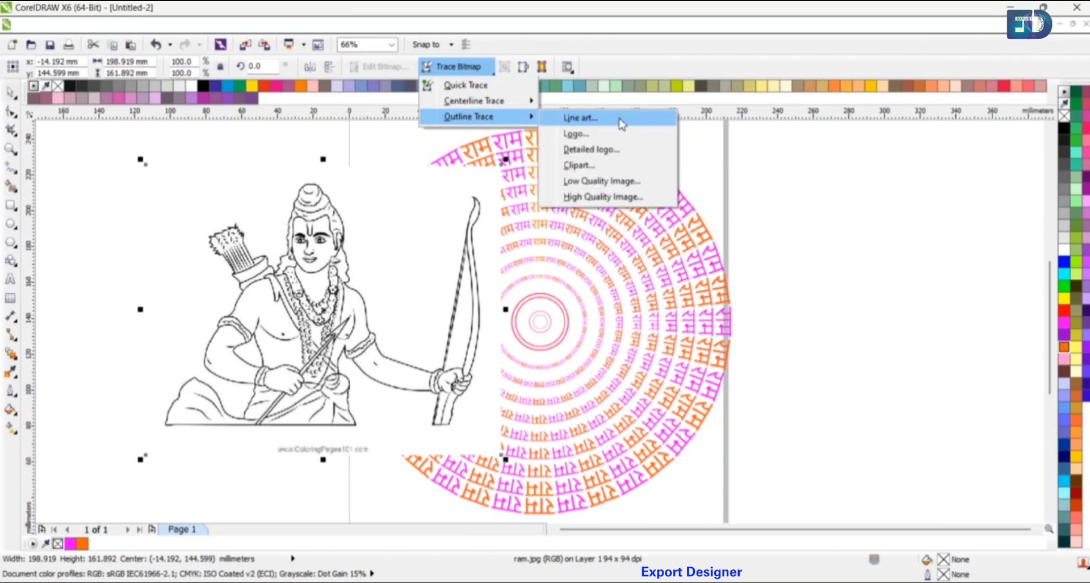
{"action": "left_click", "coordinate": [580, 117]}
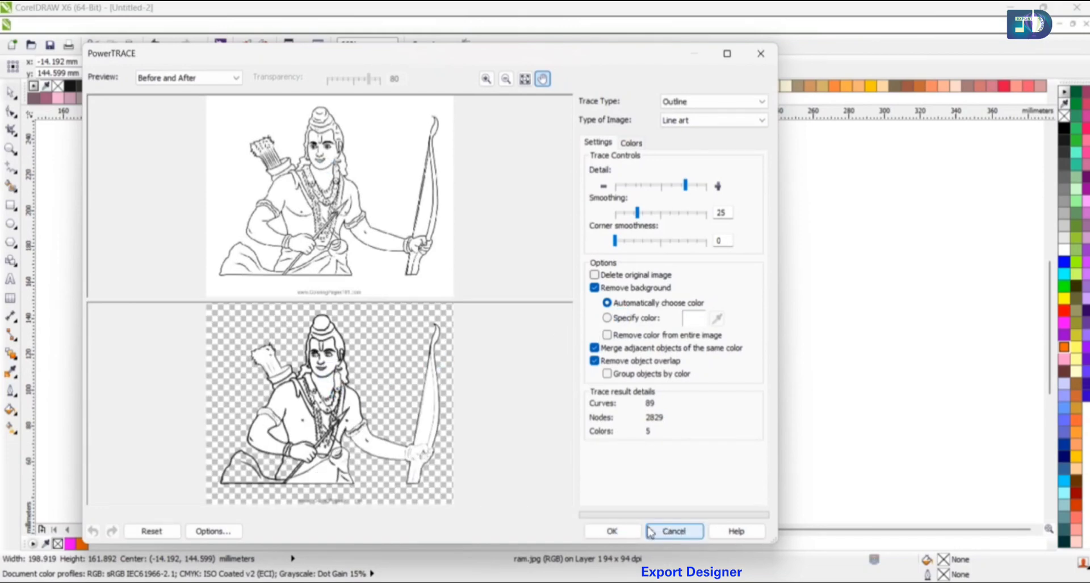
{"action": "left_click", "coordinate": [614, 531]}
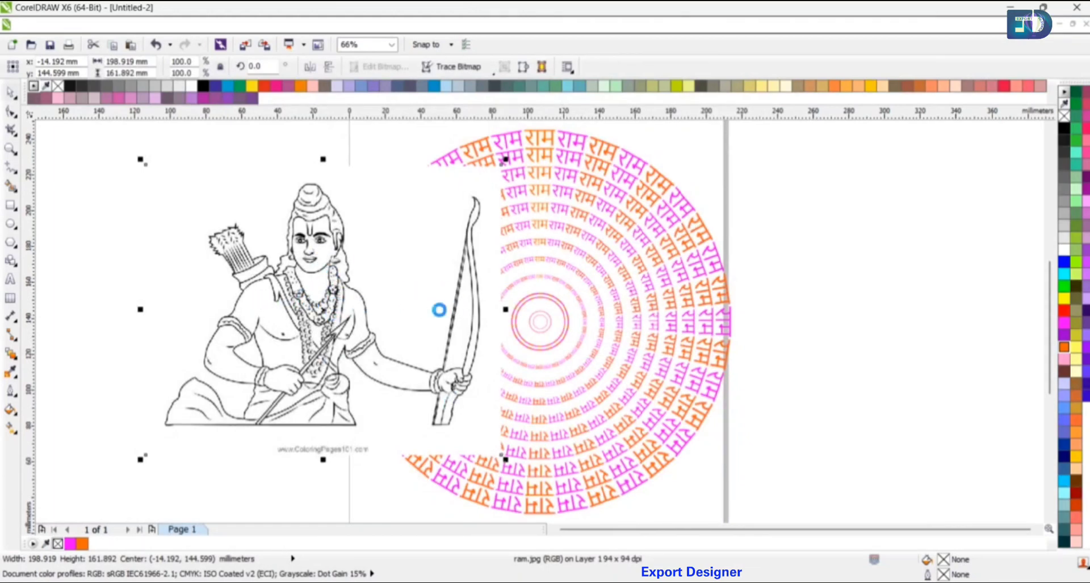
- Move the traced figure beside the mandala and delete the original bitmap
{"action": "left_click", "coordinate": [428, 311]}
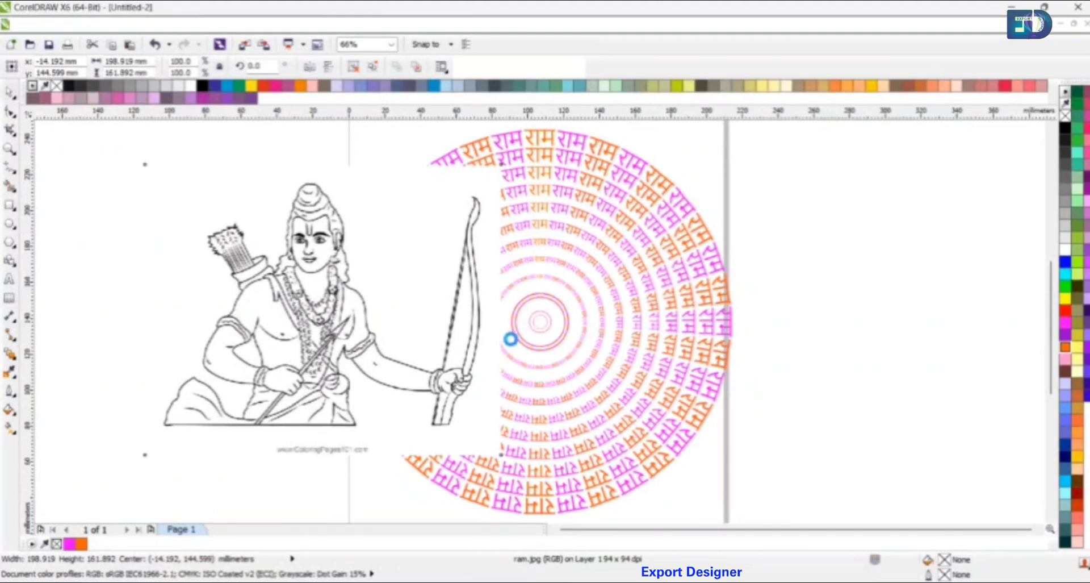
{"action": "mouse_move", "coordinate": [342, 334]}
{"action": "left_mouse_down"}
{"action": "mouse_move", "coordinate": [798, 334]}
{"action": "mouse_move", "coordinate": [183, 334]}
{"action": "mouse_move", "coordinate": [274, 328]}
{"action": "left_mouse_up"}
{"action": "left_click", "coordinate": [312, 327]}
{"action": "key", "text": "Delete"}
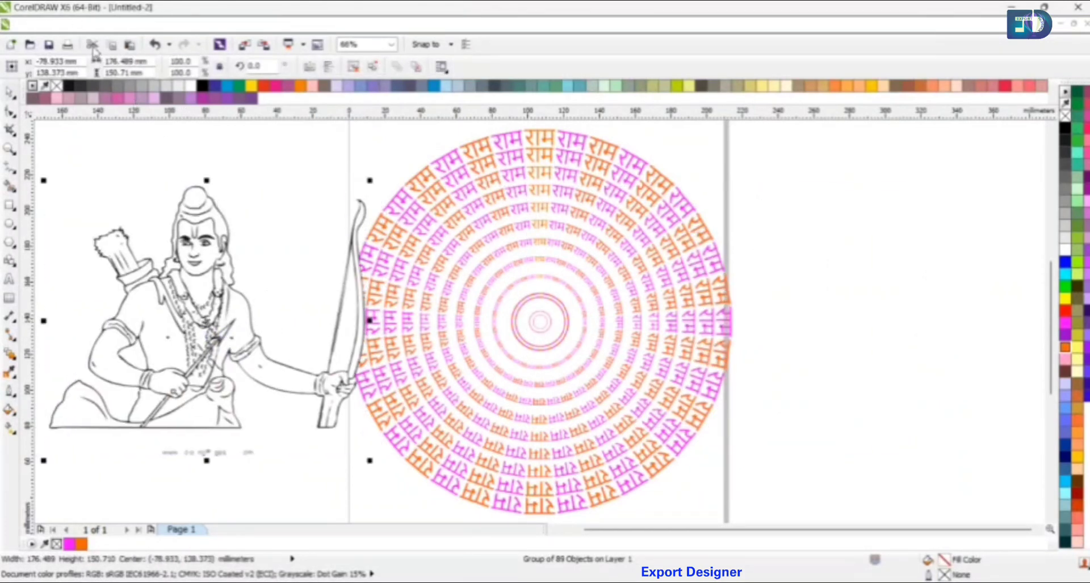
- Switch to wireframe view, ungroup the traced figure, and delete the caption text
{"action": "left_click", "coordinate": [87, 25]}
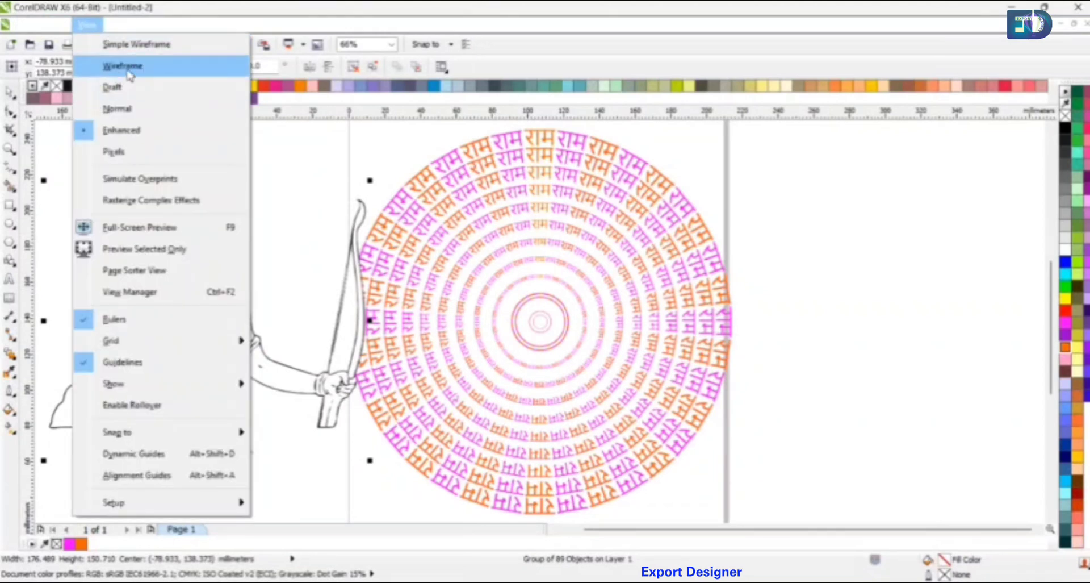
{"action": "left_click", "coordinate": [130, 75]}
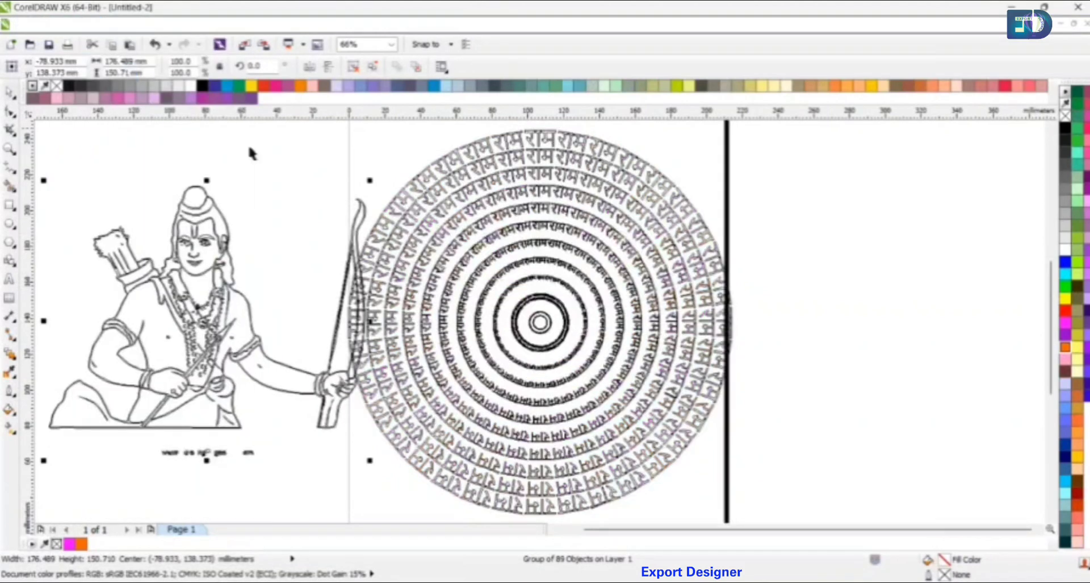
{"action": "left_click", "coordinate": [377, 72]}
{"action": "left_click", "coordinate": [211, 442]}
{"action": "left_click_drag", "start_coordinate": [295, 477], "coordinate": [133, 436]}
{"action": "key", "text": "Delete"}
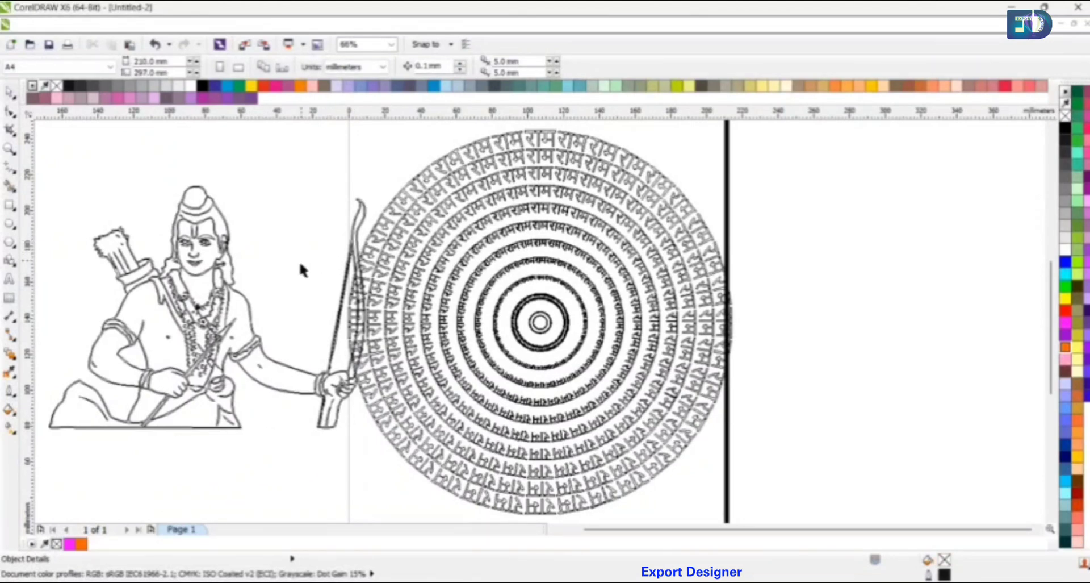
- Try moving the bow-hand pieces, then undo back to the grouped traced figure
{"action": "left_click_drag", "start_coordinate": [300, 172], "coordinate": [369, 453]}
{"action": "left_click_drag", "start_coordinate": [335, 401], "coordinate": [288, 419]}
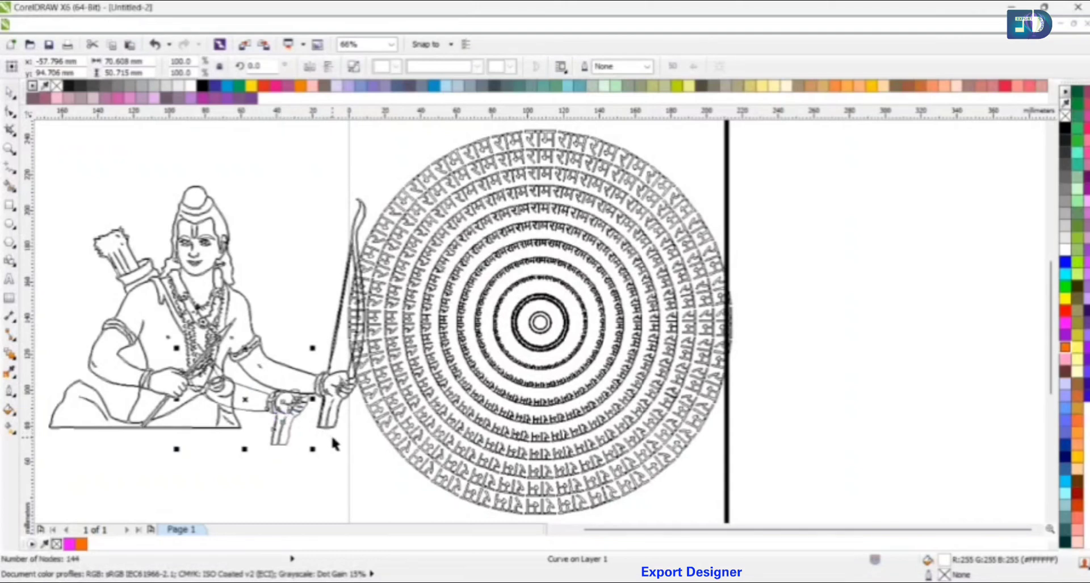
{"action": "key", "text": "ctrl+z"}
{"action": "left_click", "coordinate": [359, 444]}
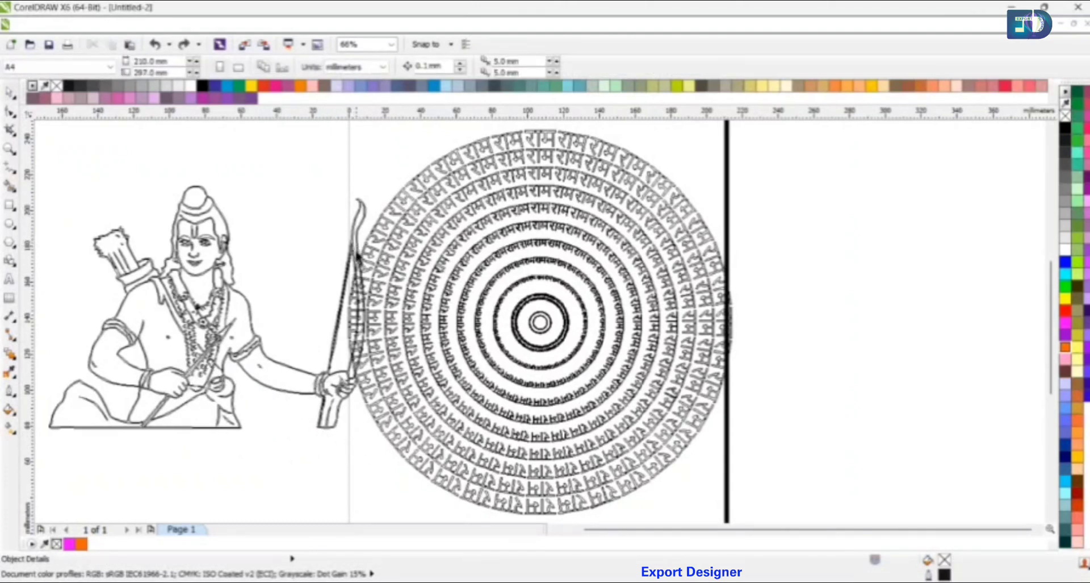
{"action": "left_click", "coordinate": [386, 274]}
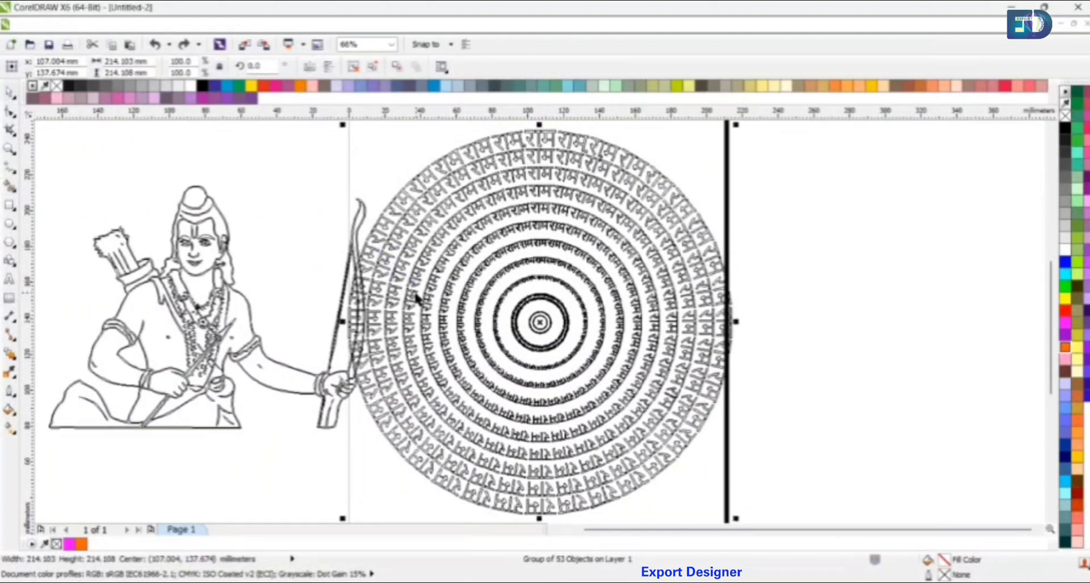
{"action": "left_click", "coordinate": [365, 200]}
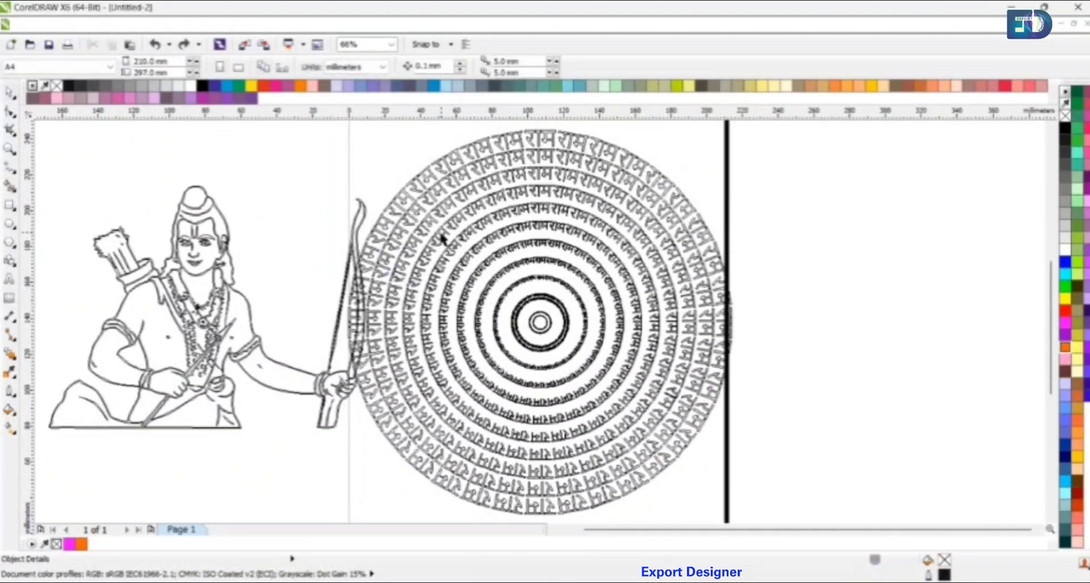
{"action": "key", "text": "ctrl+z"}
{"action": "key", "text": "ctrl+z"}
{"action": "key", "text": "ctrl+z"}
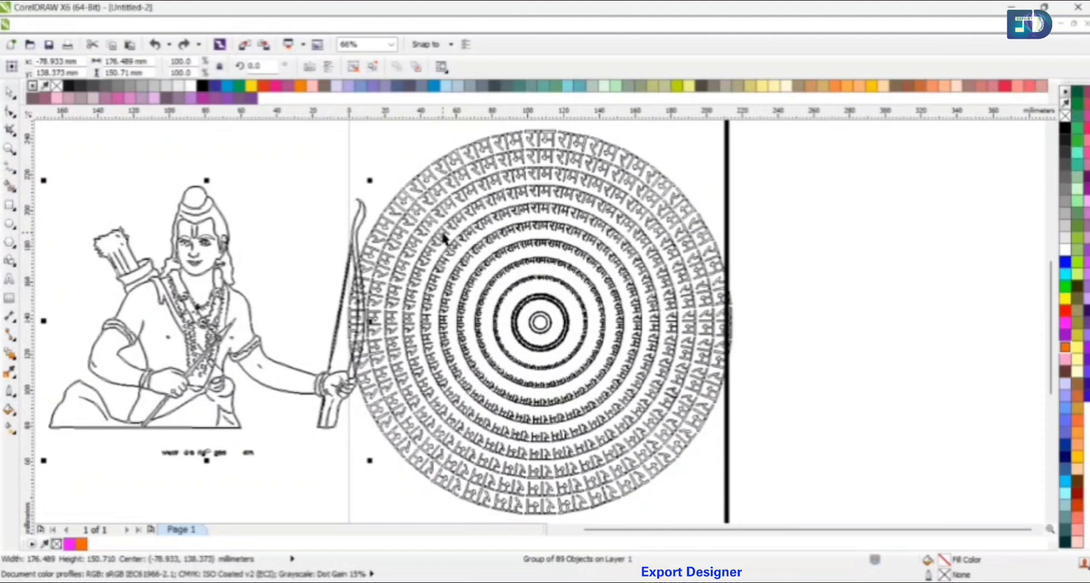
{"action": "left_click", "coordinate": [289, 233]}
- Reposition the figure, ungroup it, and regroup all its lines into one group
{"action": "left_click", "coordinate": [201, 319]}
{"action": "left_click_drag", "start_coordinate": [202, 319], "coordinate": [179, 305]}
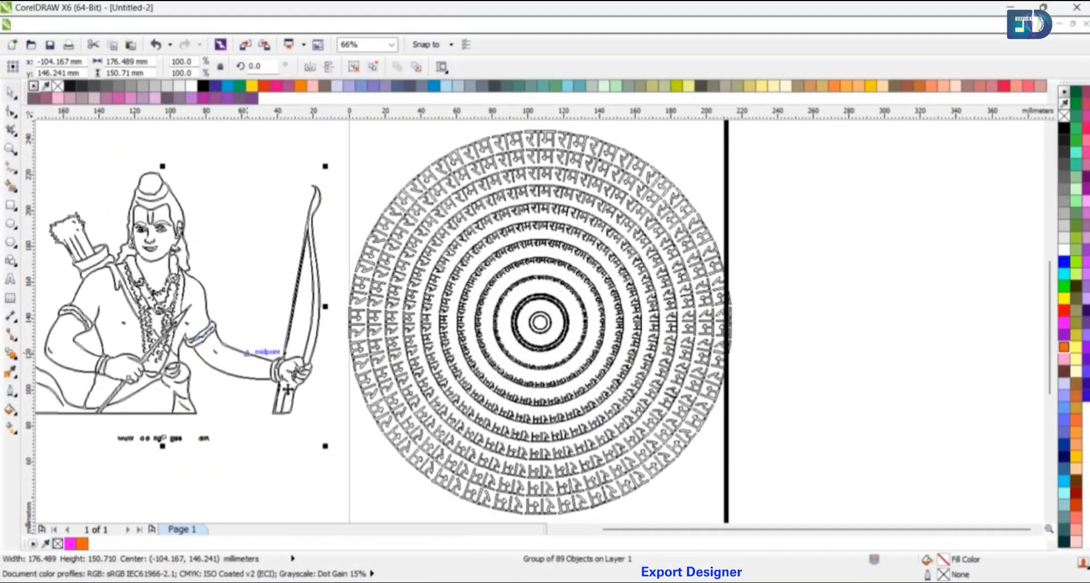
{"action": "scroll", "coordinate": [400, 298], "scroll_direction": "down", "scroll_amount": 2}
{"action": "left_click", "coordinate": [302, 359]}
{"action": "left_click_drag", "start_coordinate": [294, 340], "coordinate": [316, 392]}
{"action": "left_click", "coordinate": [355, 67]}
{"action": "left_click", "coordinate": [317, 397]}
{"action": "left_click_drag", "start_coordinate": [169, 206], "coordinate": [363, 399]}
{"action": "key", "text": "ctrl+g"}
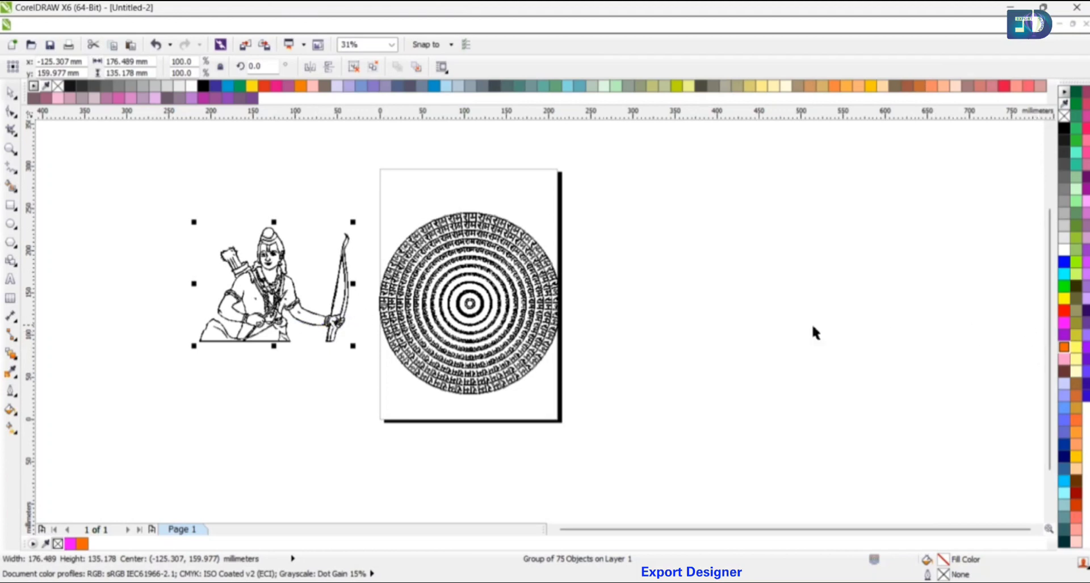
- Switch to Enhanced view and give the traced Rama figure orange (#FF6600) outlines
{"action": "left_click", "coordinate": [85, 25]}
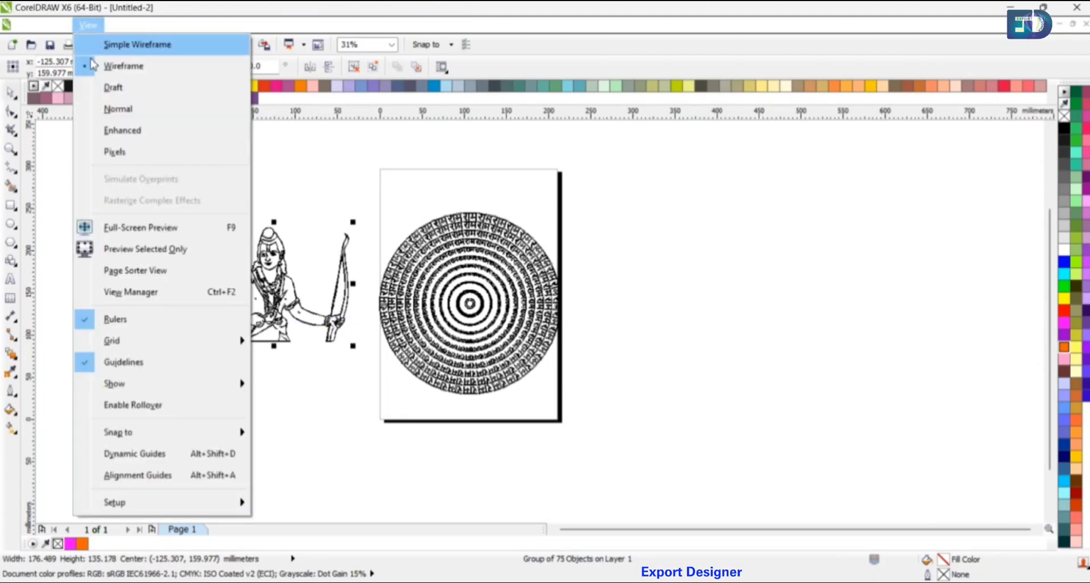
{"action": "left_click", "coordinate": [136, 132]}
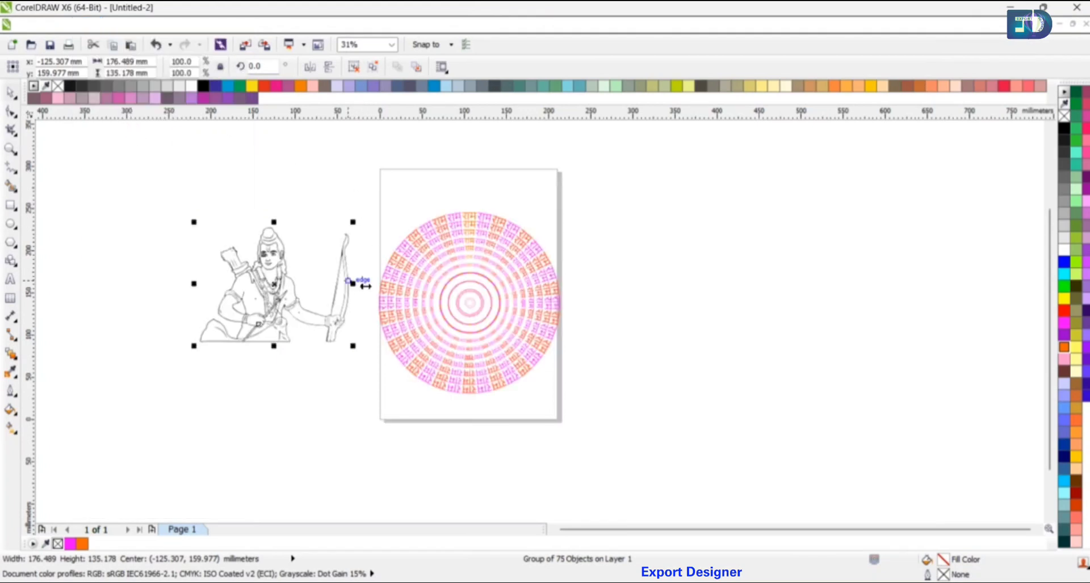
{"action": "right_click", "coordinate": [1064, 347]}
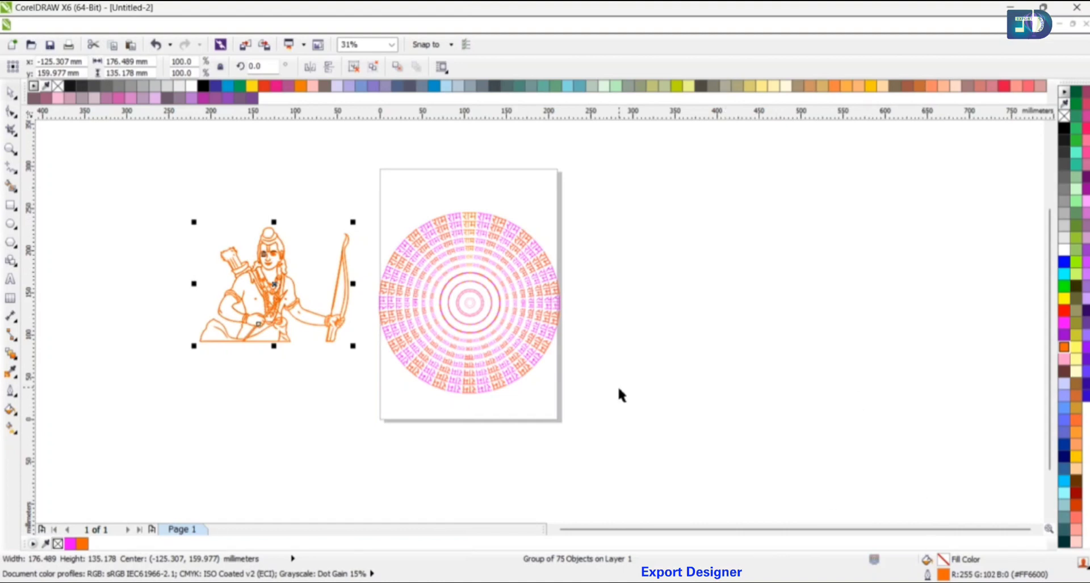
{"action": "left_click_drag", "start_coordinate": [655, 432], "coordinate": [362, 187]}
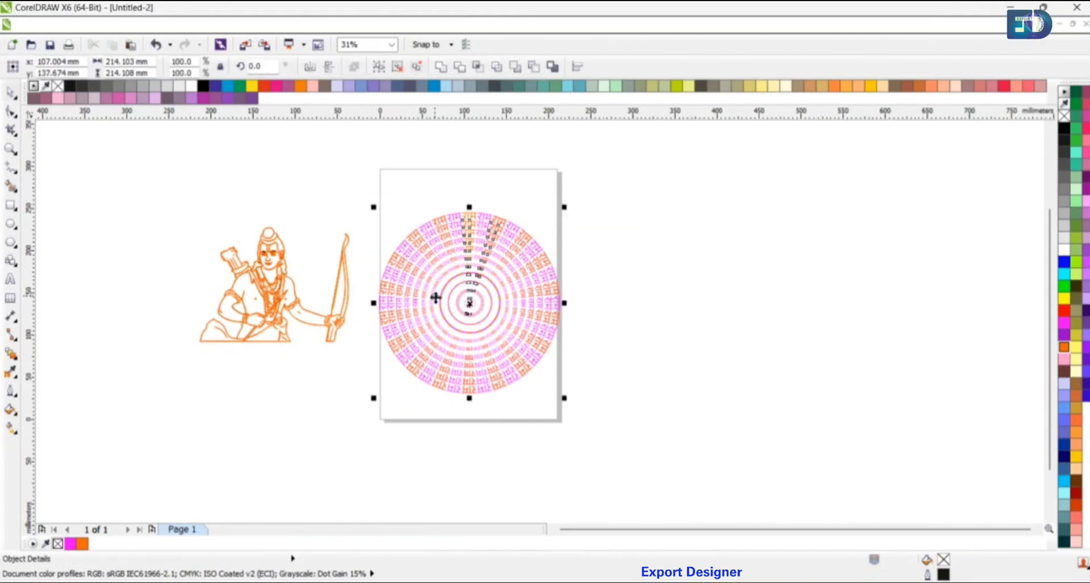
- Group the mandala rings and centre the orange Rama figure on them horizontally and vertically
{"action": "key", "text": "ctrl+g"}
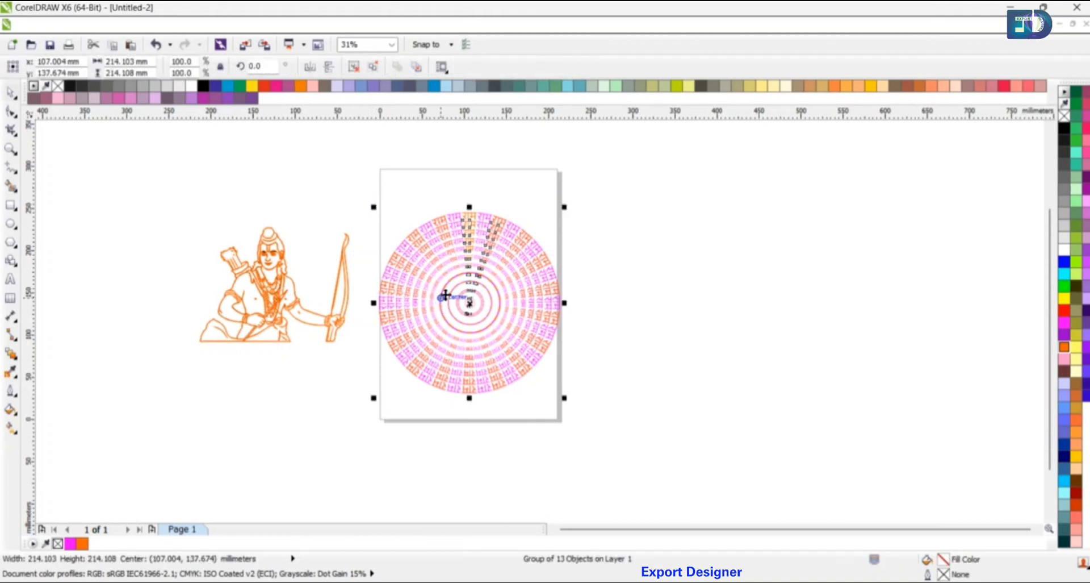
{"action": "left_click", "coordinate": [350, 312]}
{"action": "left_click", "coordinate": [346, 312]}
{"action": "left_click", "coordinate": [441, 333], "text": "shift"}
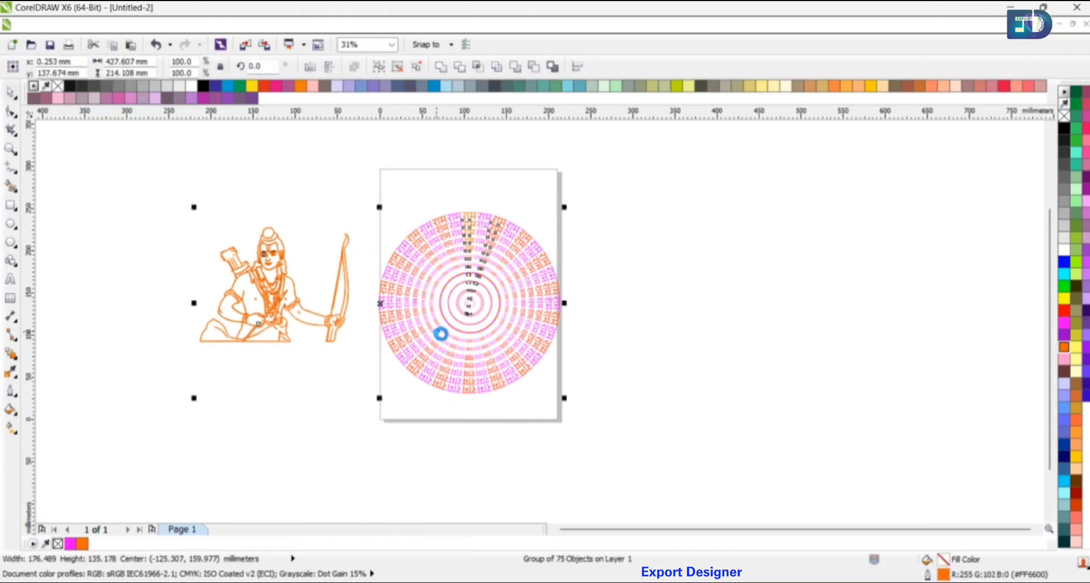
{"action": "key", "text": "c"}
{"action": "key", "text": "e"}
{"action": "left_click", "coordinate": [596, 332]}
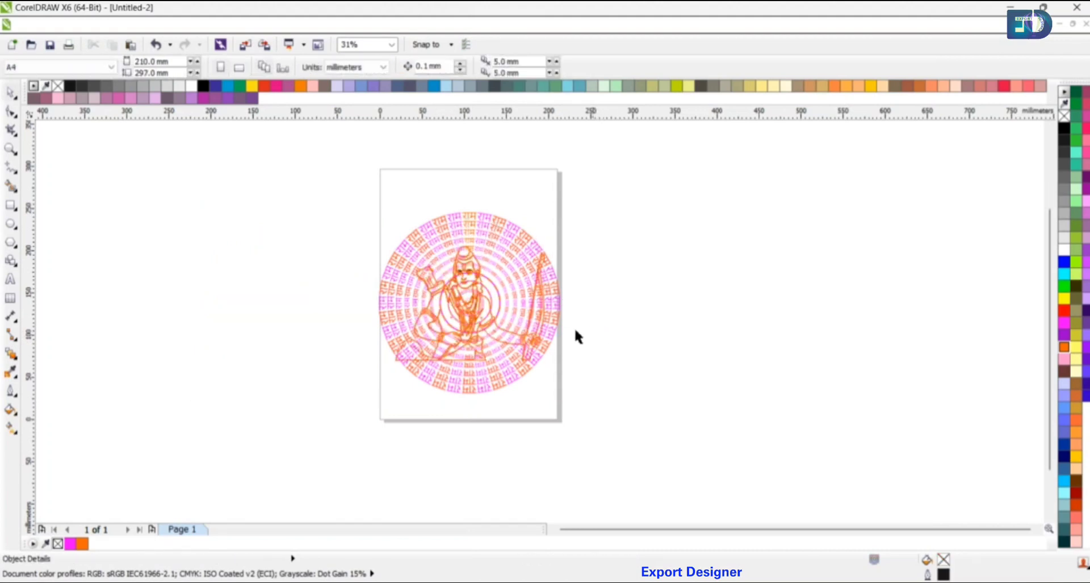
- Enlarge the mandala group to 104.2%, about 223 mm across, then fit the artwork in view
{"action": "scroll", "coordinate": [457, 318], "scroll_direction": "up", "scroll_amount": 2}
{"action": "left_click", "coordinate": [537, 415]}
{"action": "left_click_drag", "start_coordinate": [684, 473], "coordinate": [699, 464]}
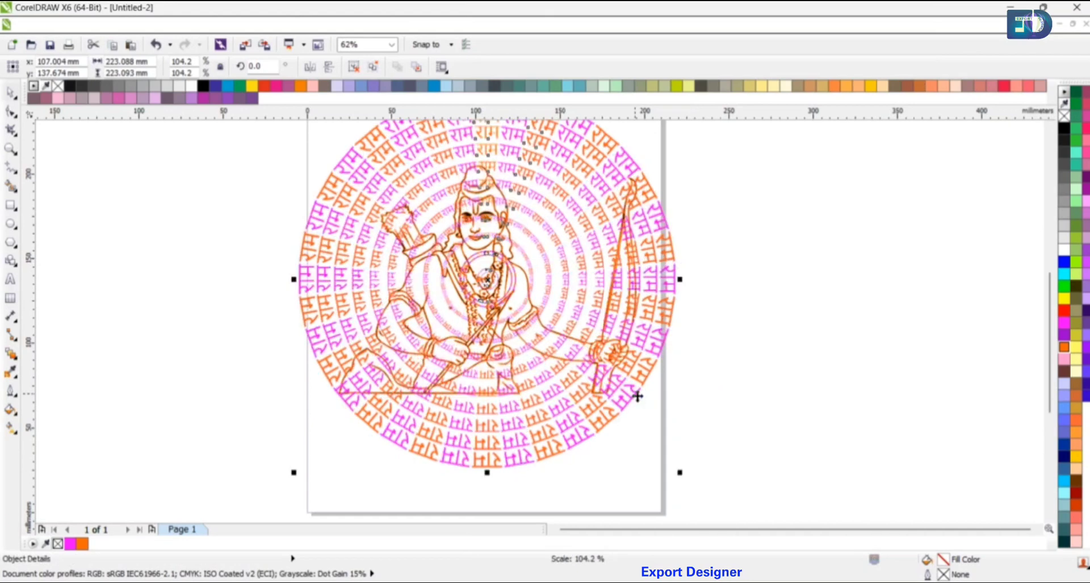
{"action": "left_click", "coordinate": [723, 368]}
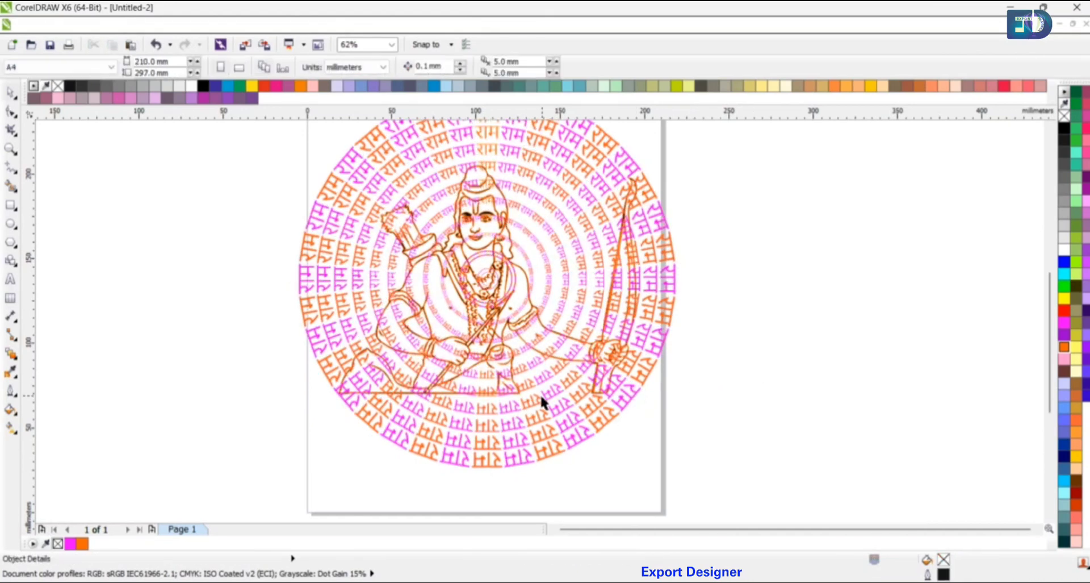
{"action": "key", "text": "F4"}
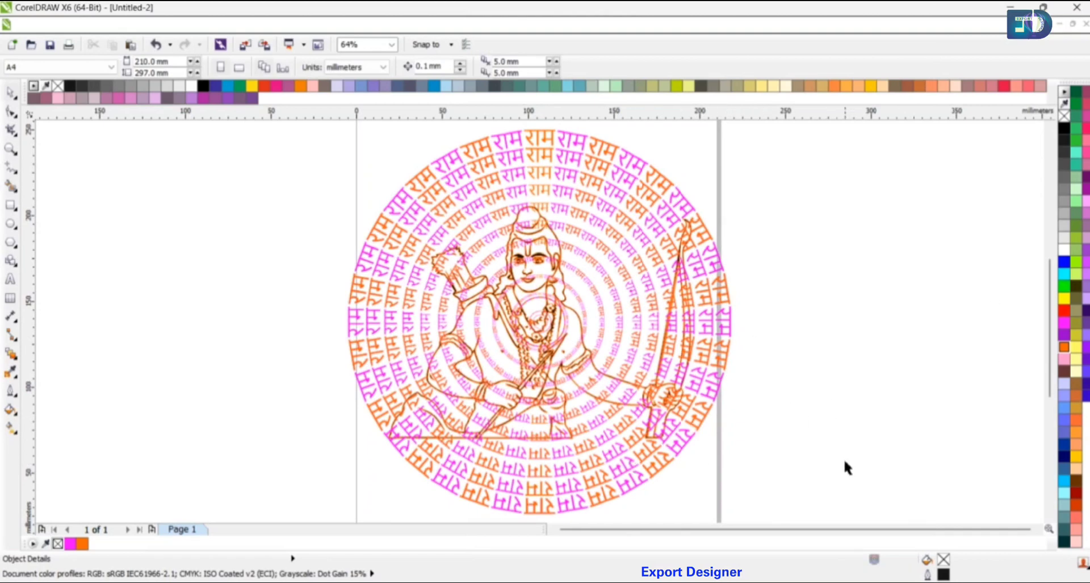
{"action": "left_click", "coordinate": [867, 582]}
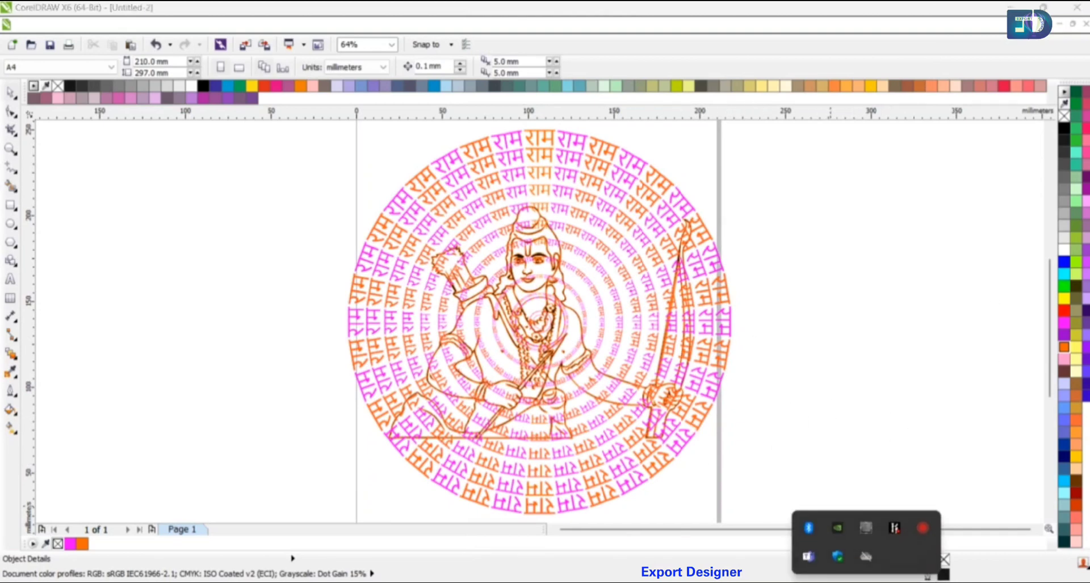